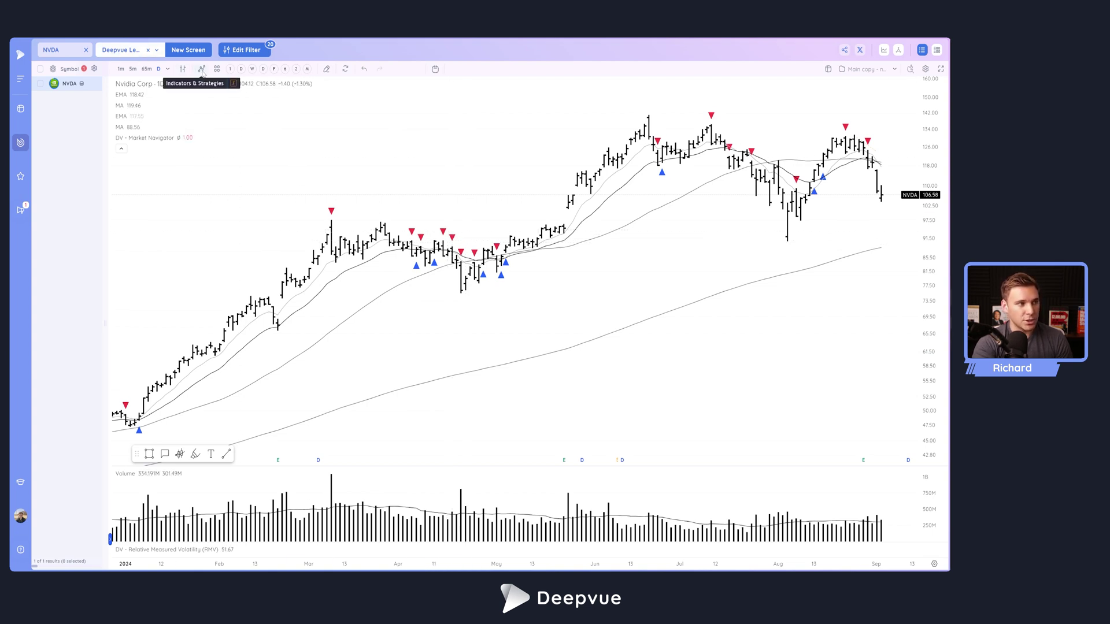
Add the DV - Market Navigator indicator to the chart and remove the duplicate copy.
left_click(202, 69)
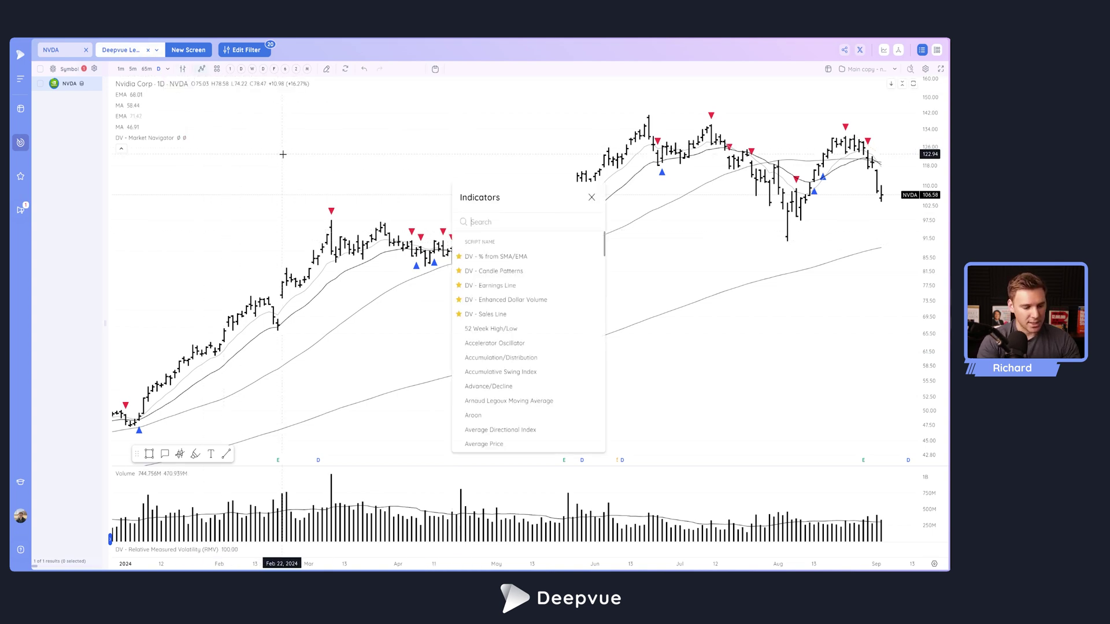
type("DV")
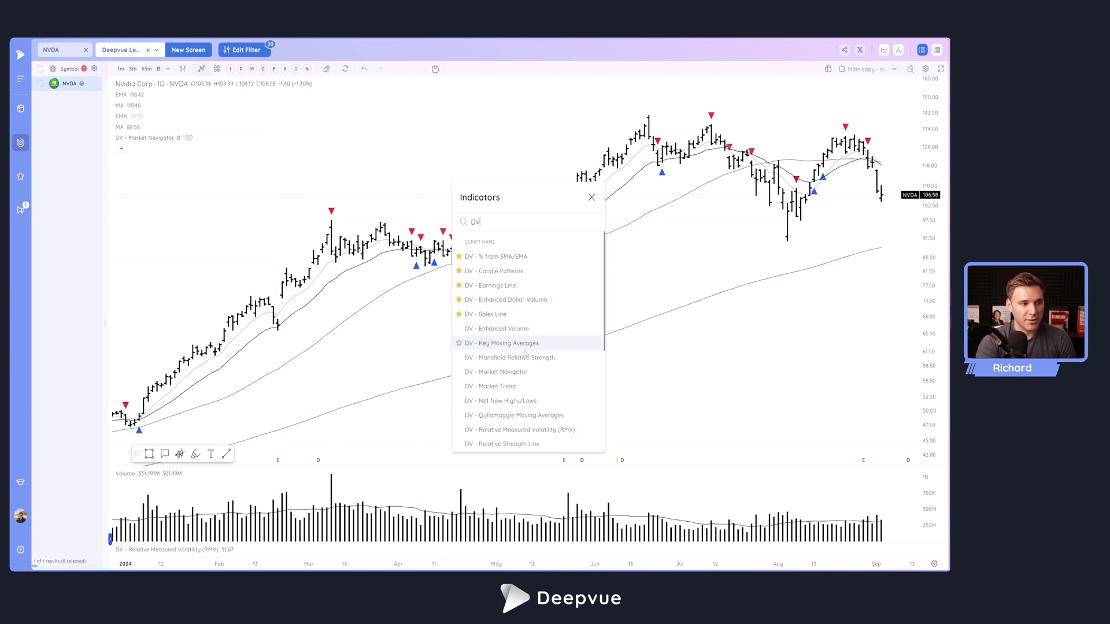
scroll(530, 359, "down", 2)
scroll(530, 359, "down", 1)
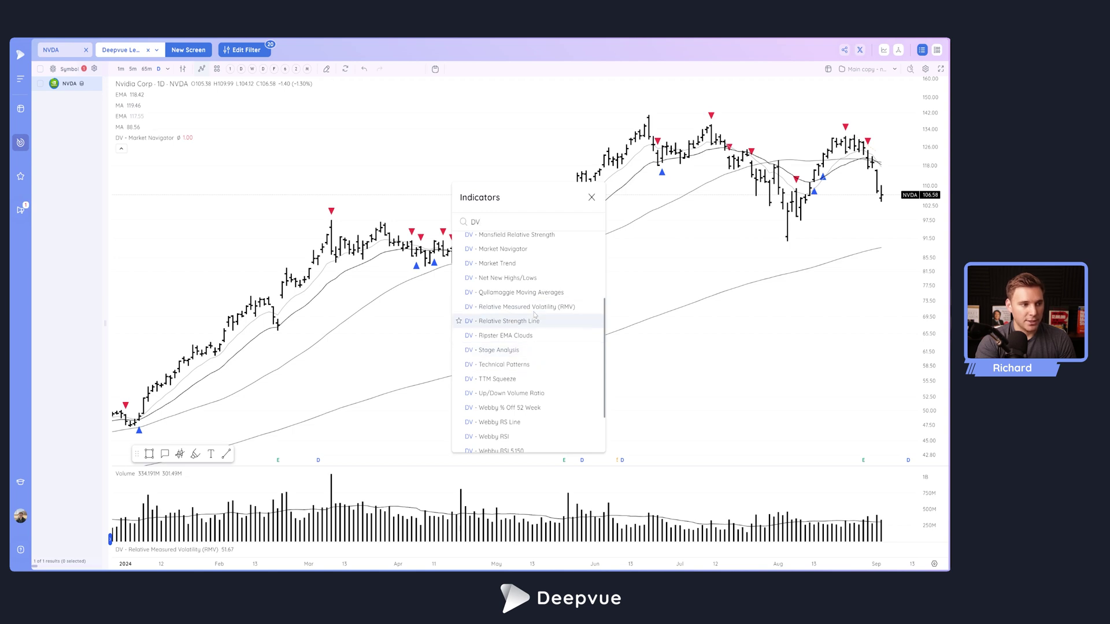
left_click(496, 249)
left_click(592, 197)
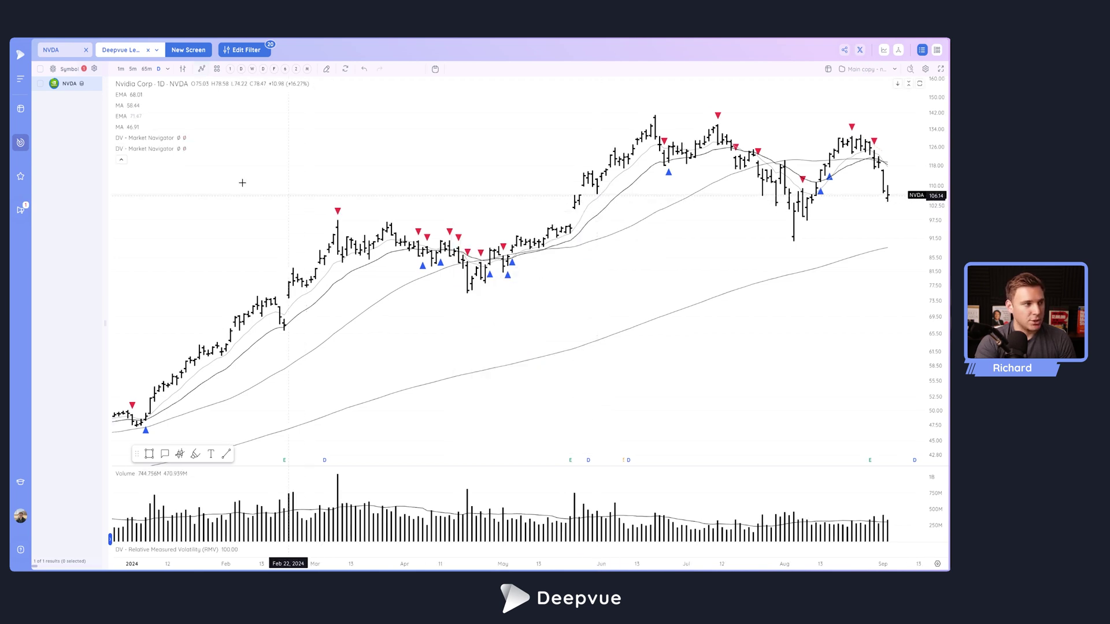
left_click(204, 148)
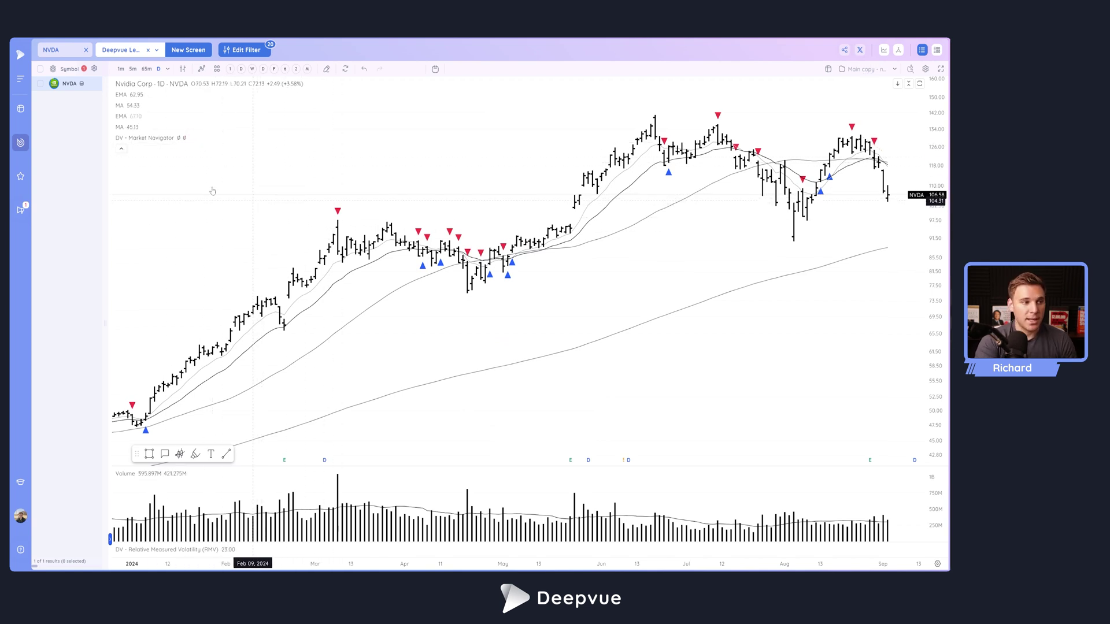
mouse_move(146, 138)
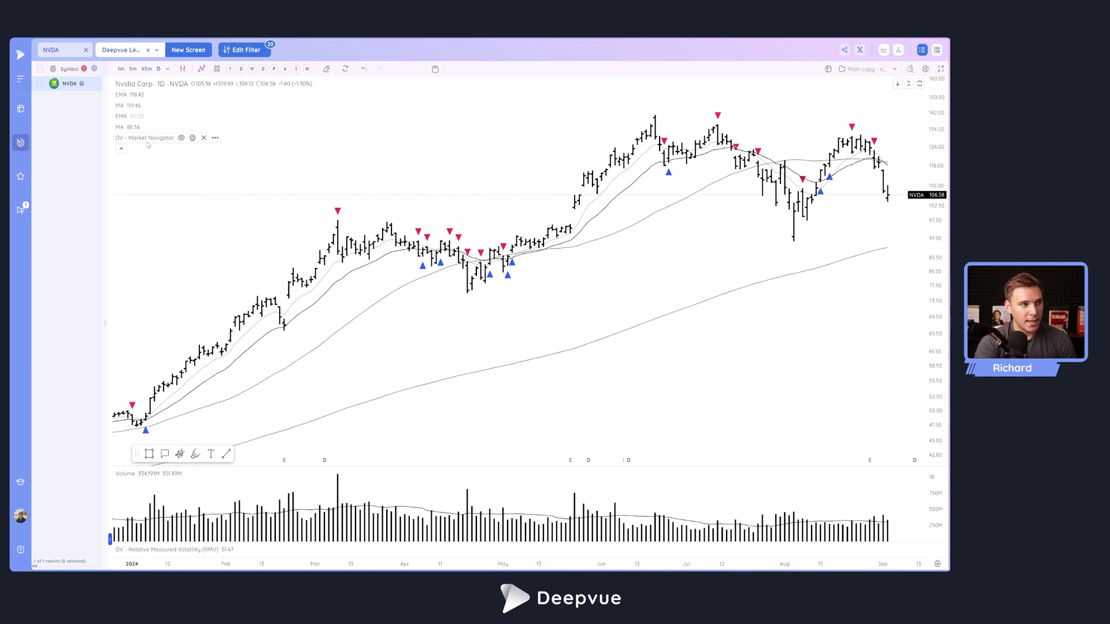
Bring up the Market Navigator settings, moved off the bars, showing its signal Inputs.
left_click(193, 138)
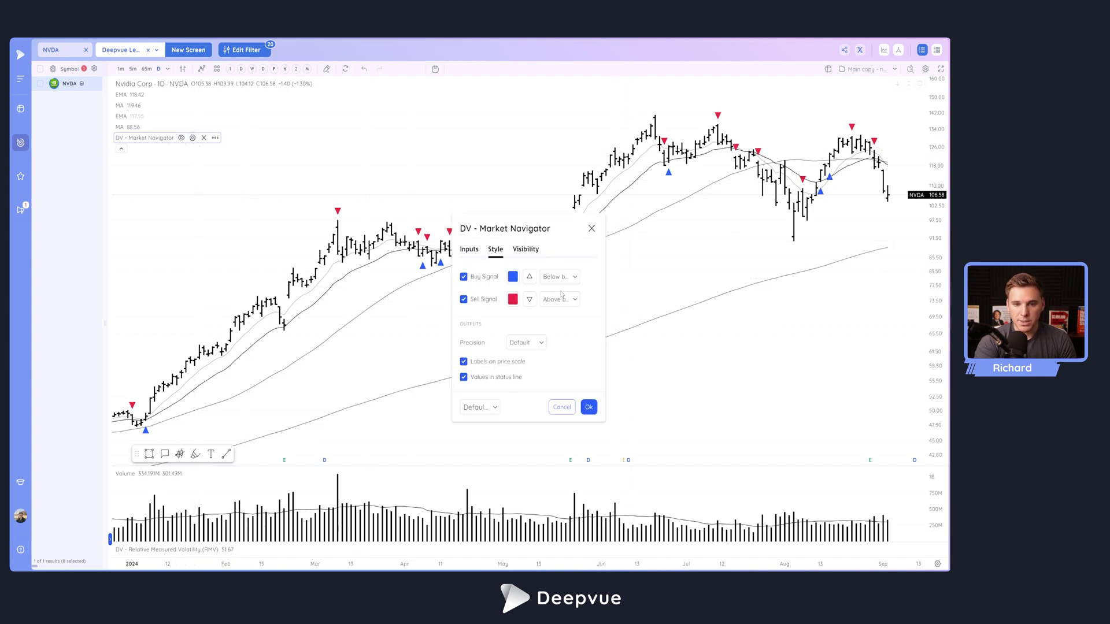
mouse_move(548, 230)
left_mouse_down()
mouse_move(642, 278)
mouse_move(649, 305)
left_mouse_up()
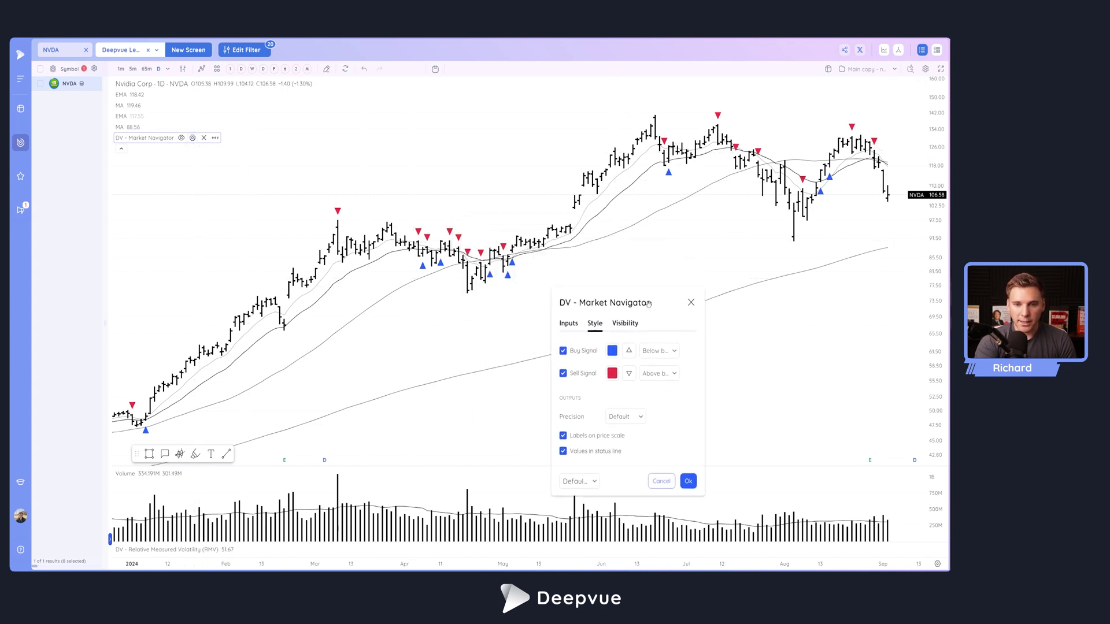
left_click(568, 324)
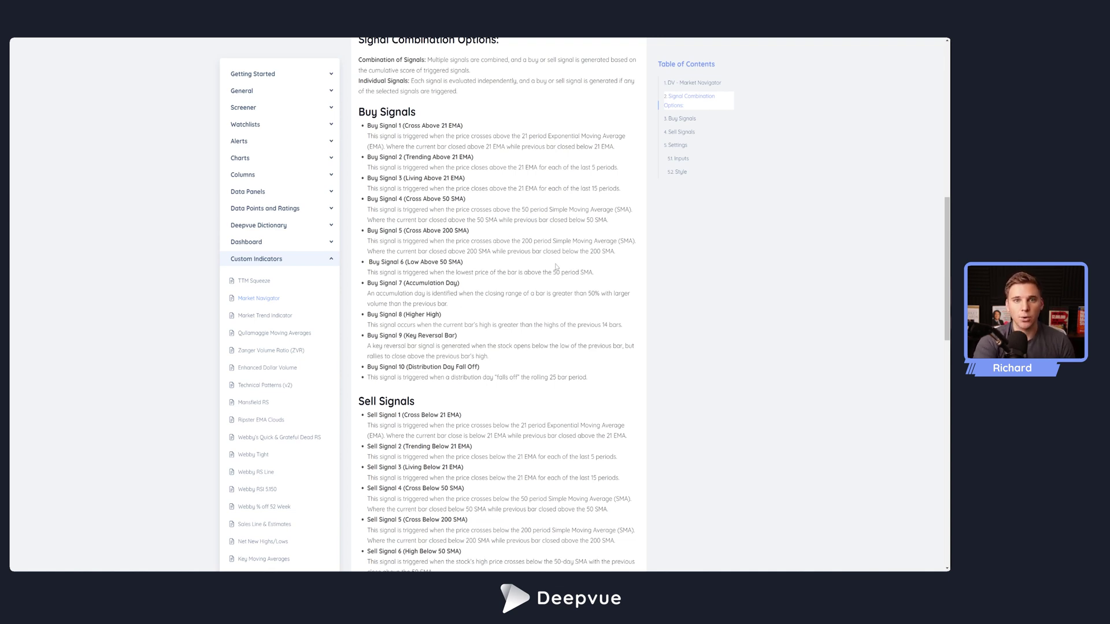
scroll(555, 266, "up", 1)
scroll(560, 269, "up", 2)
scroll(565, 273, "up", 3)
scroll(573, 280, "up", 4)
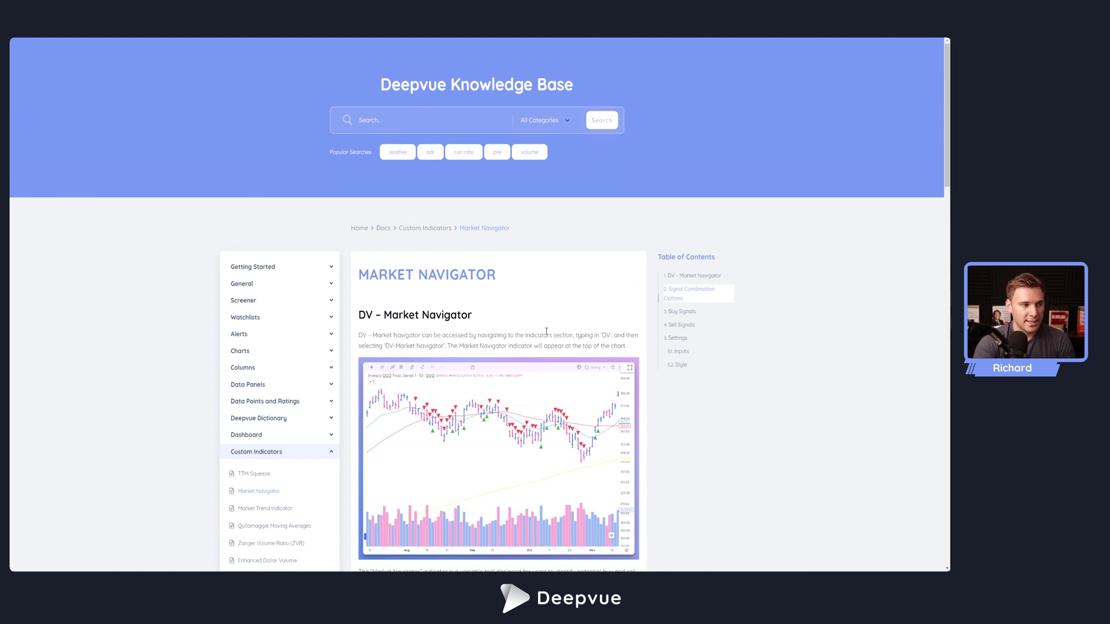
scroll(523, 334, "down", 1)
scroll(361, 205, "down", 3)
scroll(361, 206, "down", 1)
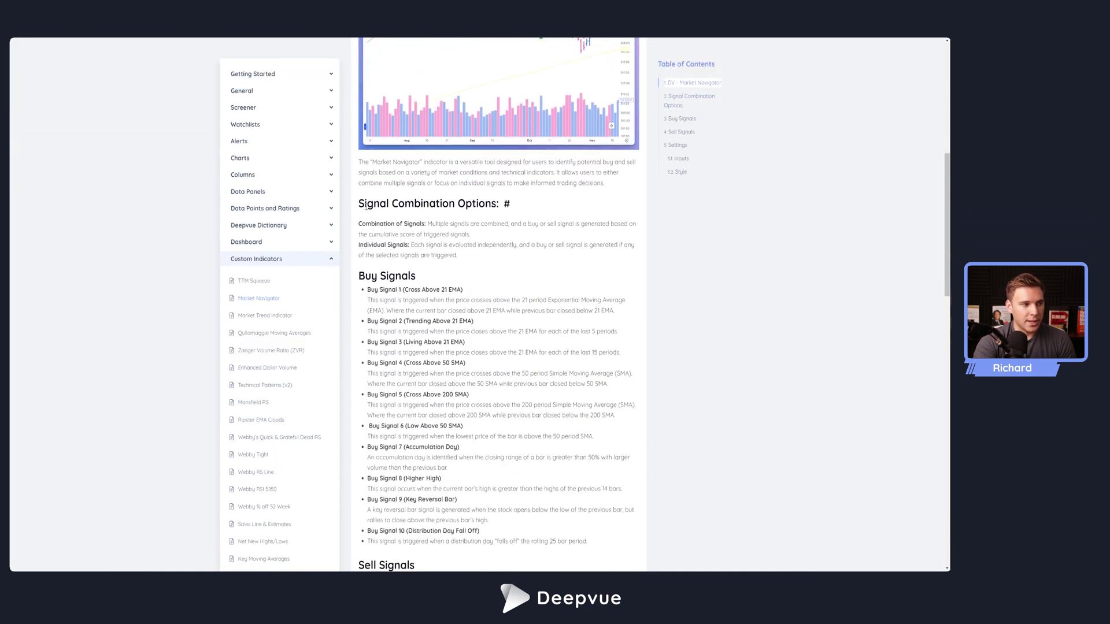
scroll(498, 233, "down", 1)
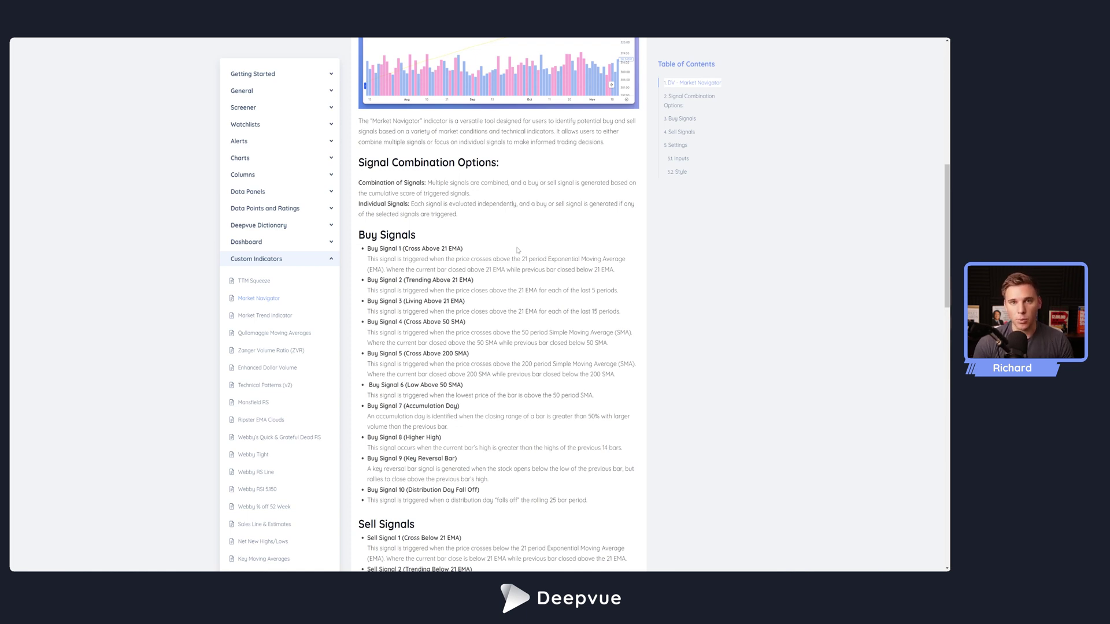
scroll(423, 235, "down", 2)
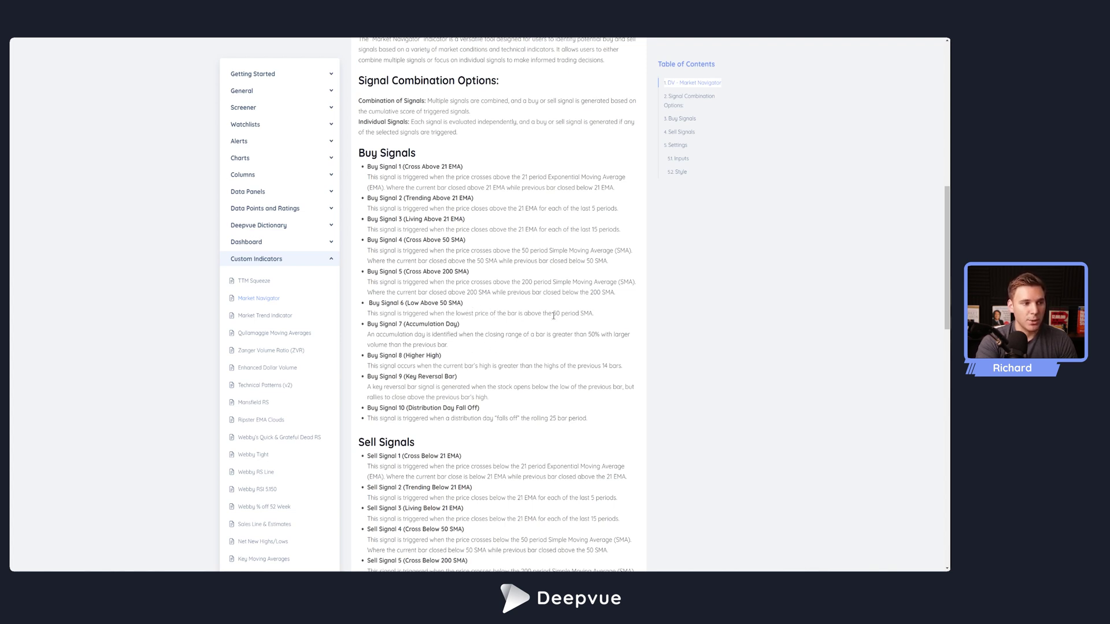
scroll(469, 362, "down", 1)
scroll(469, 362, "down", 1)
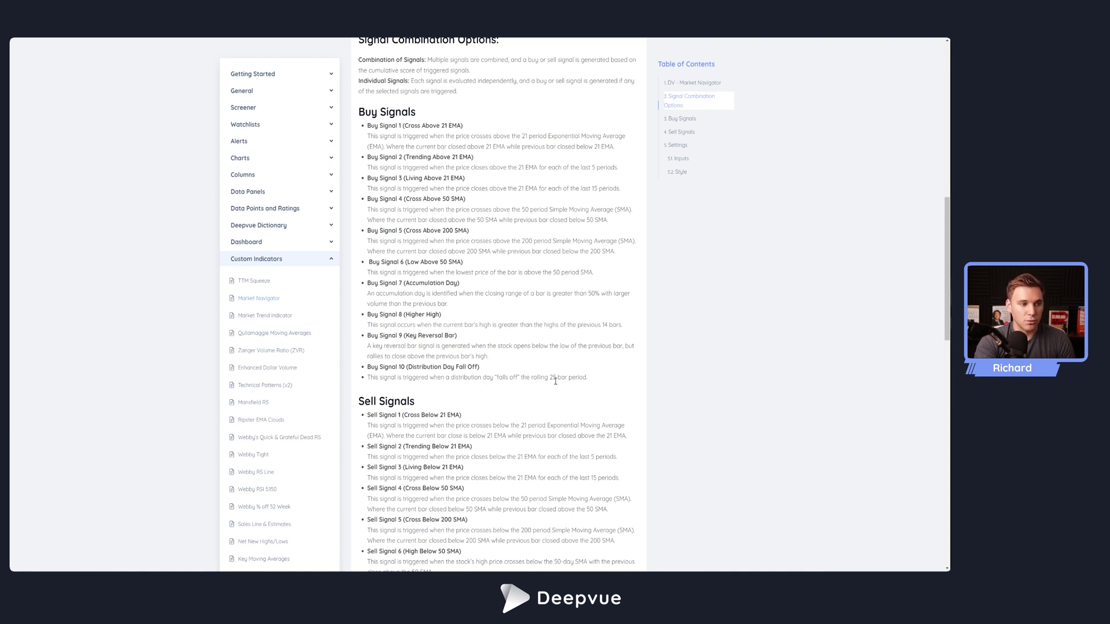
scroll(551, 391, "down", 1)
scroll(561, 416, "down", 1)
scroll(555, 414, "down", 2)
scroll(548, 411, "down", 1)
scroll(541, 409, "down", 1)
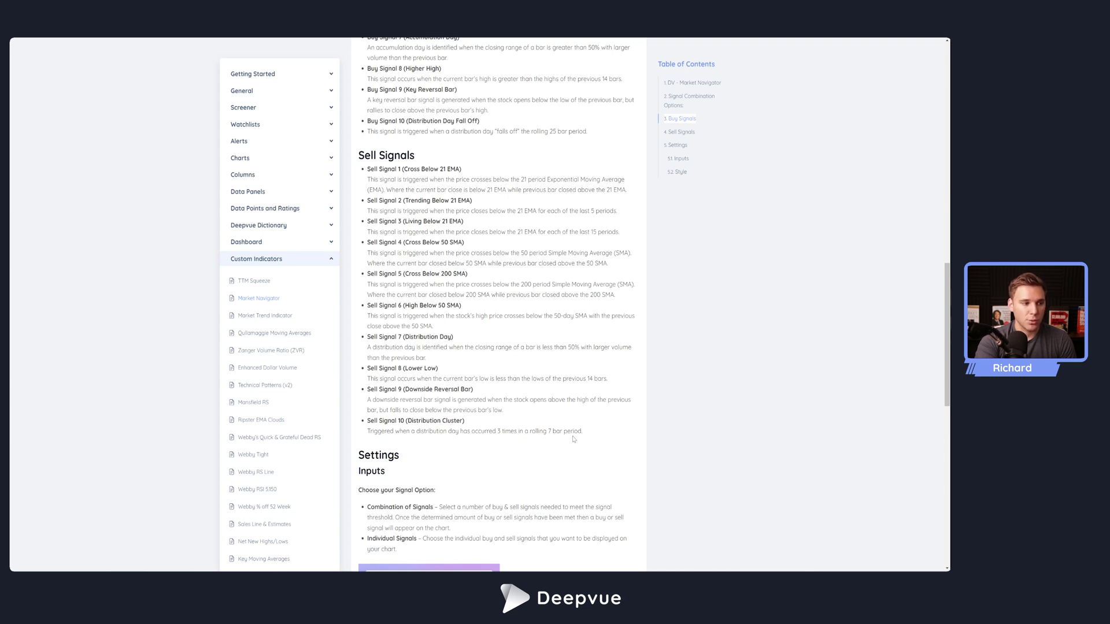
scroll(567, 442, "down", 2)
scroll(567, 443, "down", 2)
scroll(567, 442, "down", 3)
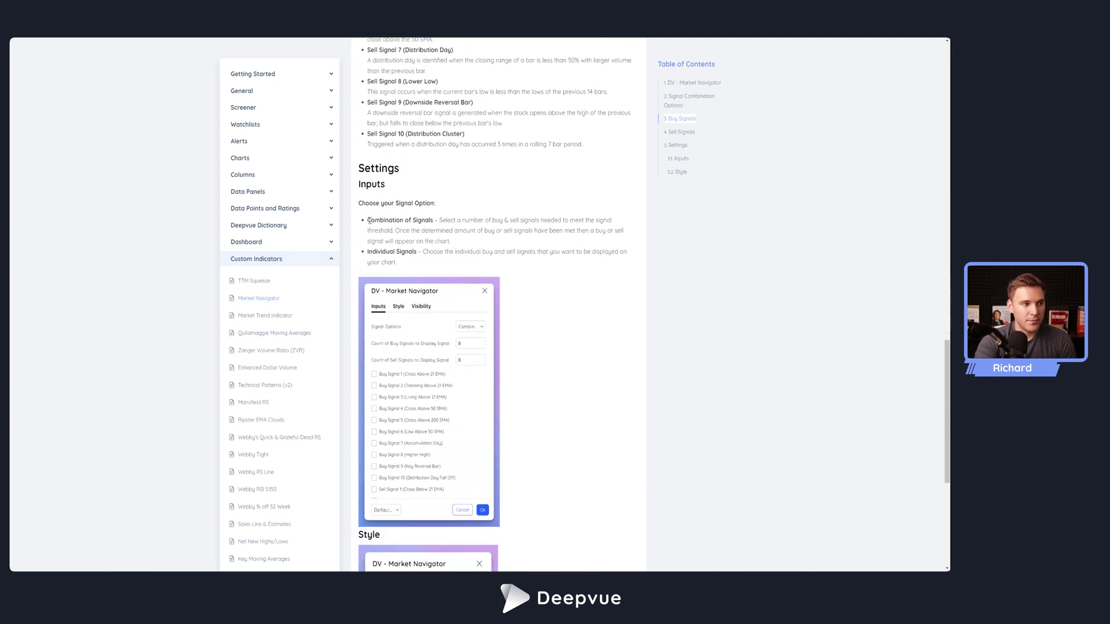
Highlight the Combination of Signals and Individual Signals option text in the article.
left_click_drag(369, 220, 435, 221)
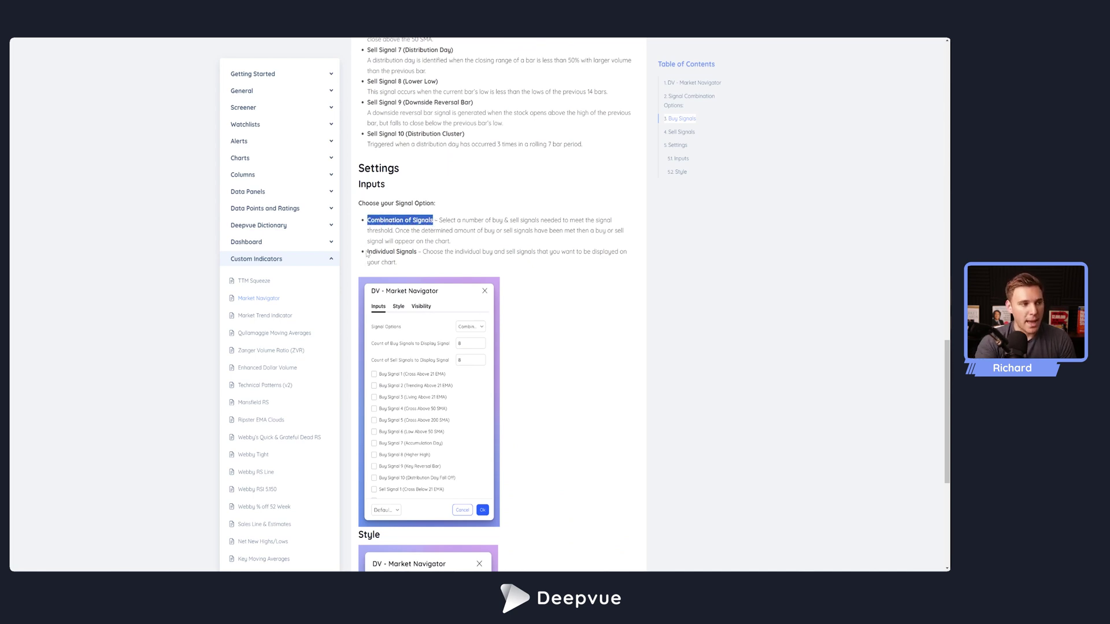
left_click_drag(368, 252, 418, 253)
scroll(481, 371, "down", 3)
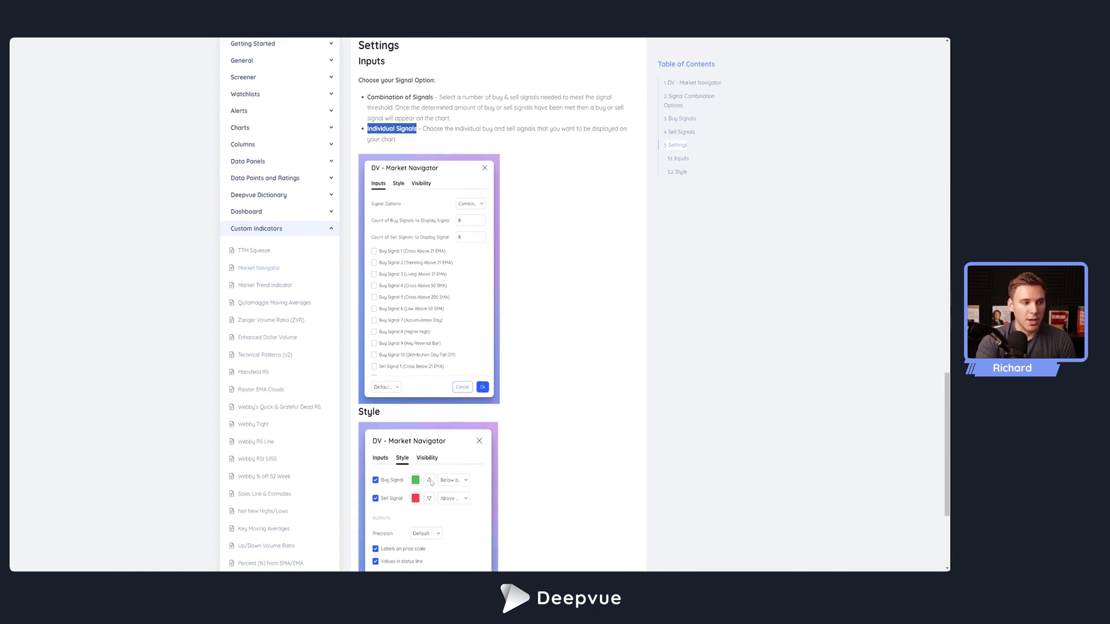
scroll(438, 486, "down", 2)
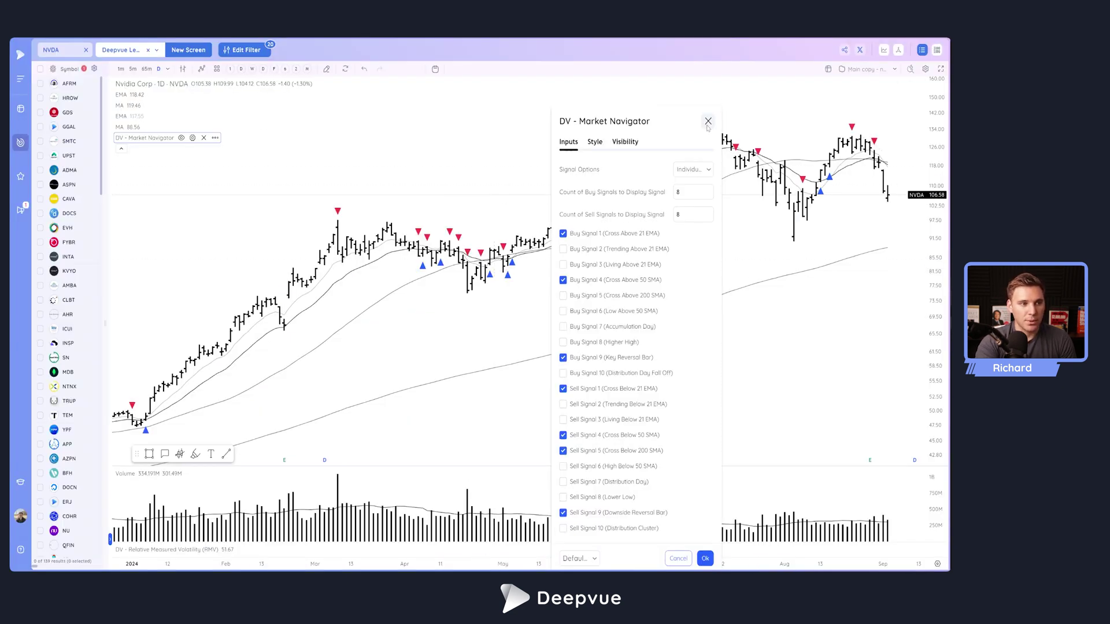
left_click(708, 122)
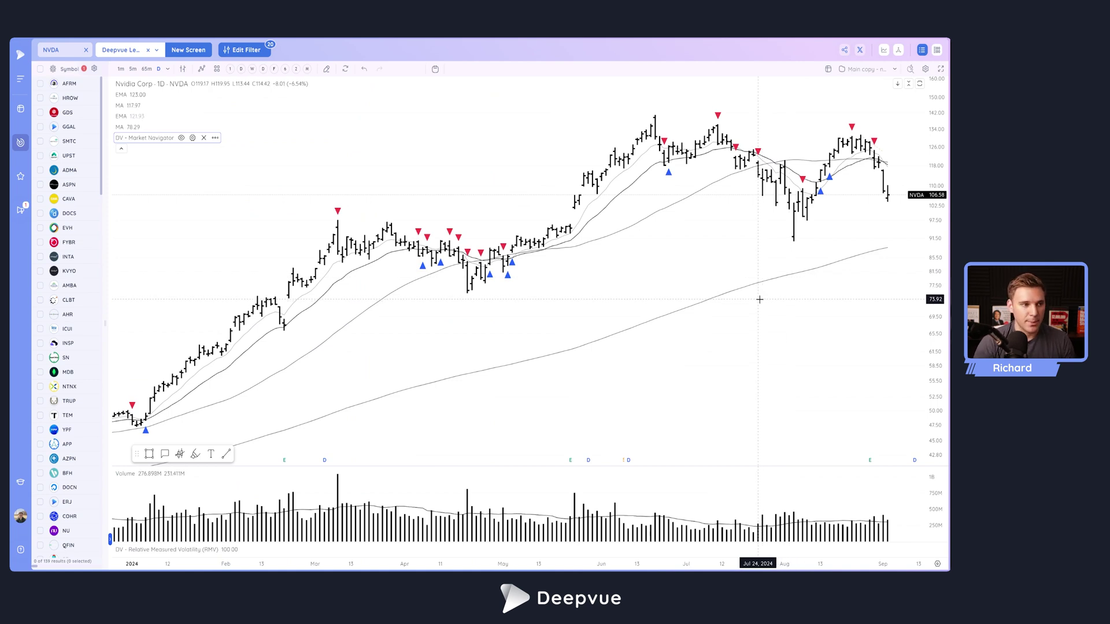
scroll(665, 290, "up", 2)
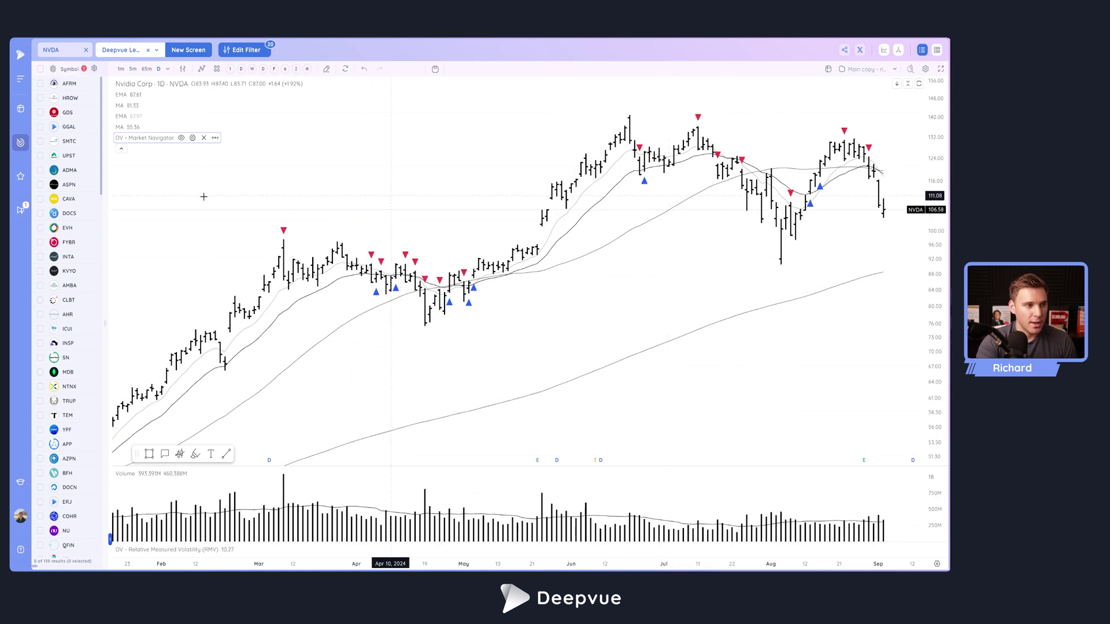
left_click(192, 138)
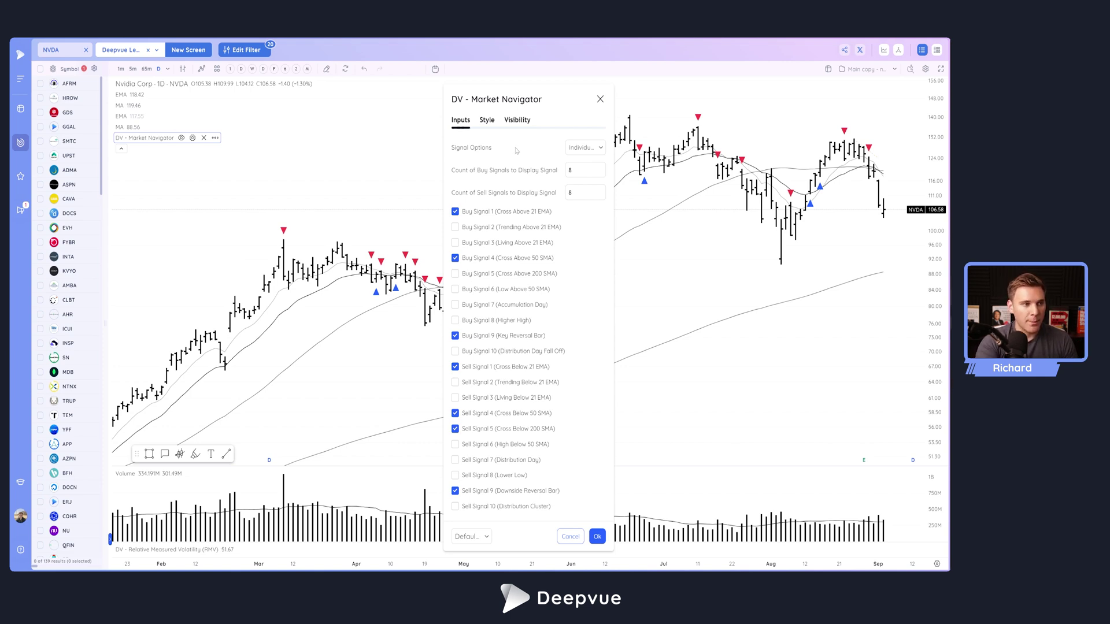
Toggle Signal Options to Combination of Signals and back to Individual Signals.
left_click(589, 150)
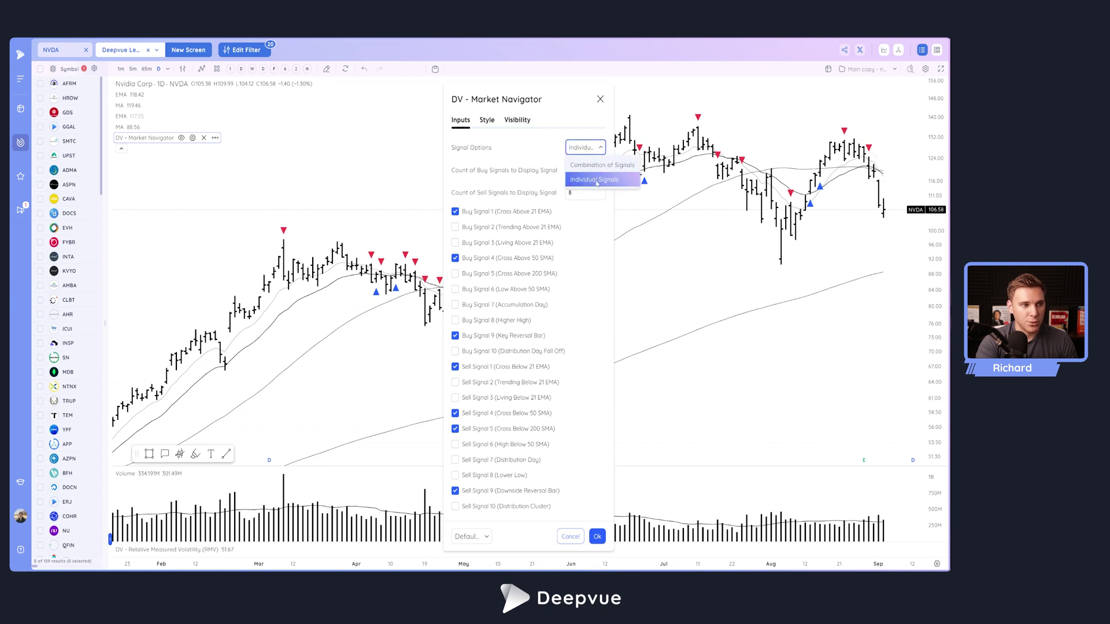
left_click(598, 165)
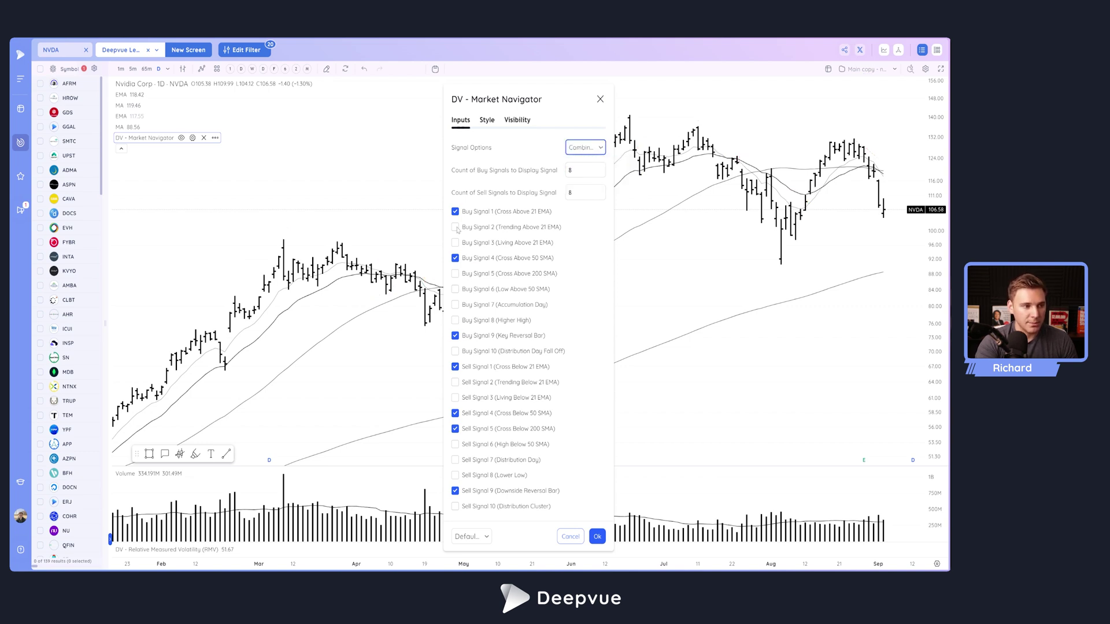
left_click(592, 148)
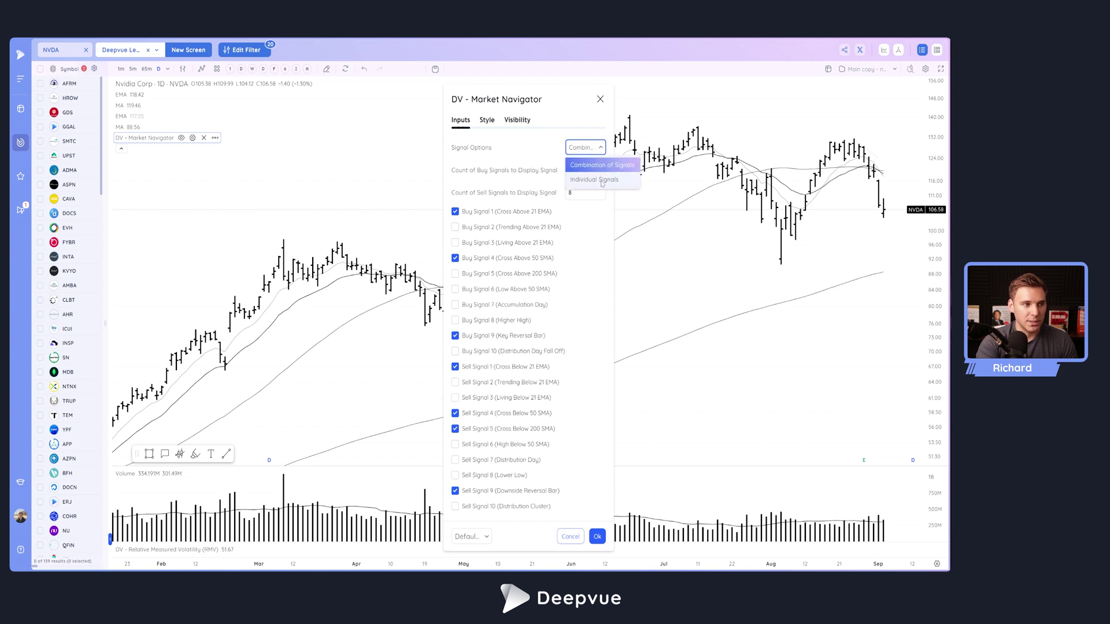
left_click(602, 181)
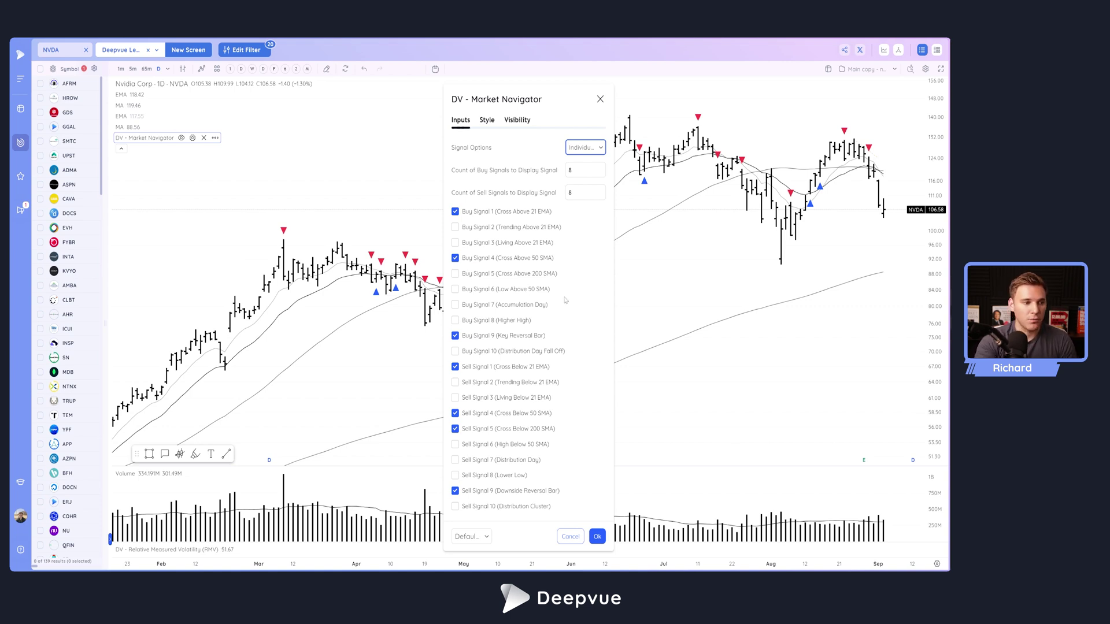
In Style, set the Buy Signal marker to an upward arrow, then to Triangle Up.
left_click(488, 120)
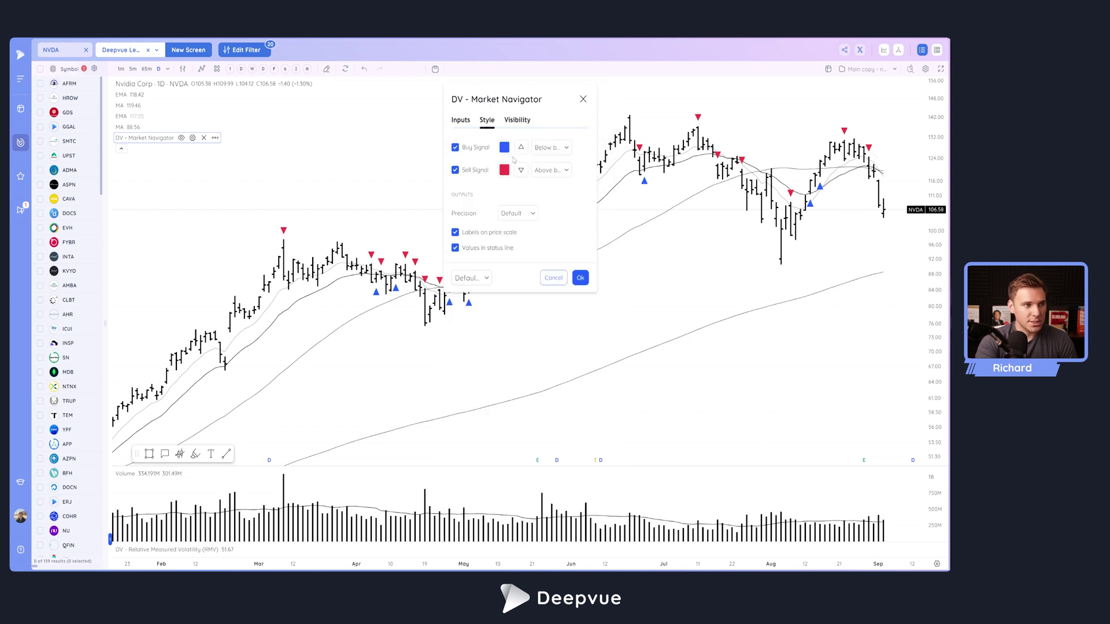
left_click(505, 149)
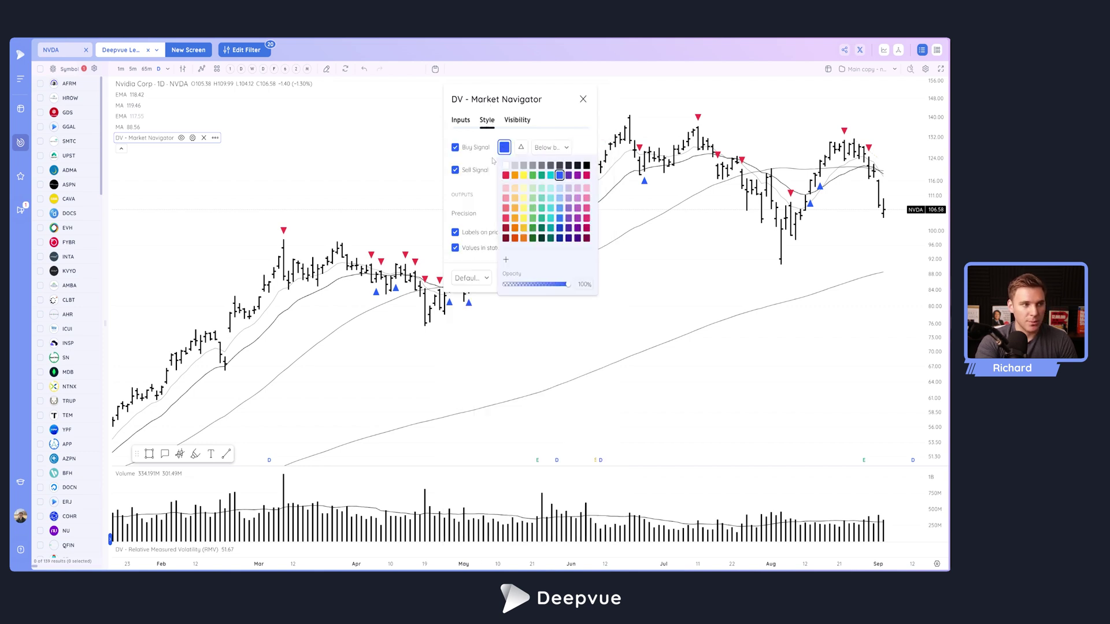
left_click(491, 161)
left_click(522, 150)
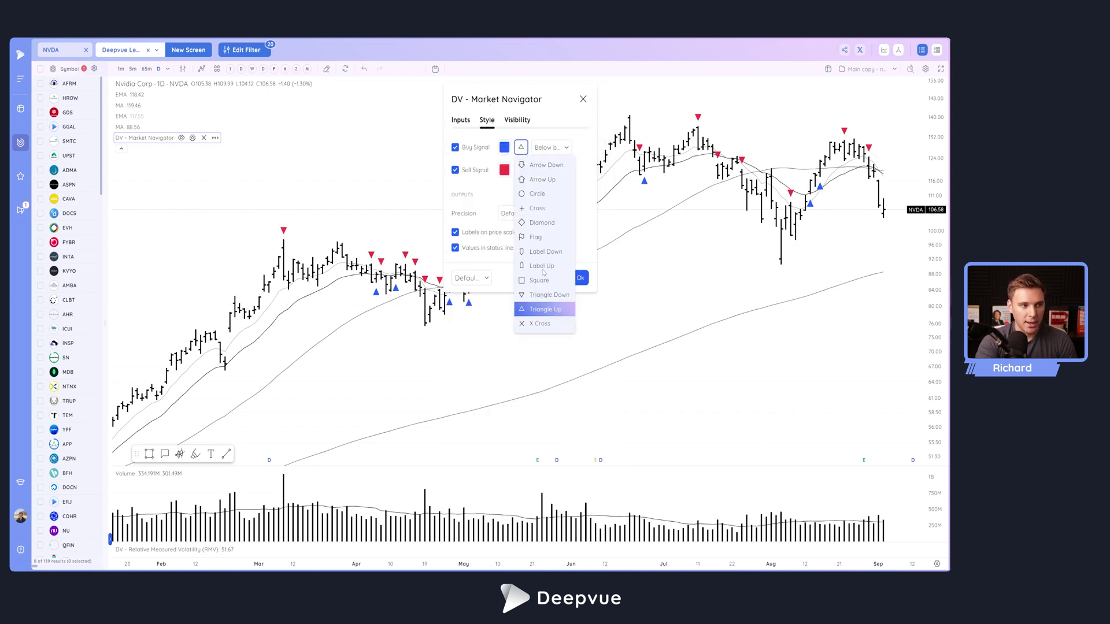
left_click(544, 182)
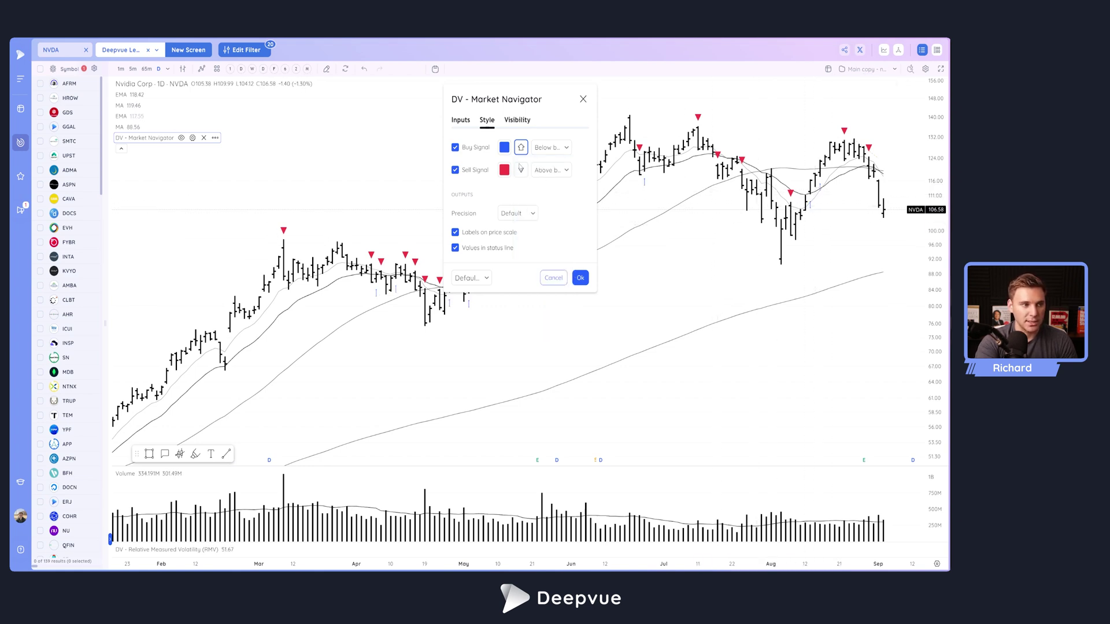
left_click(522, 149)
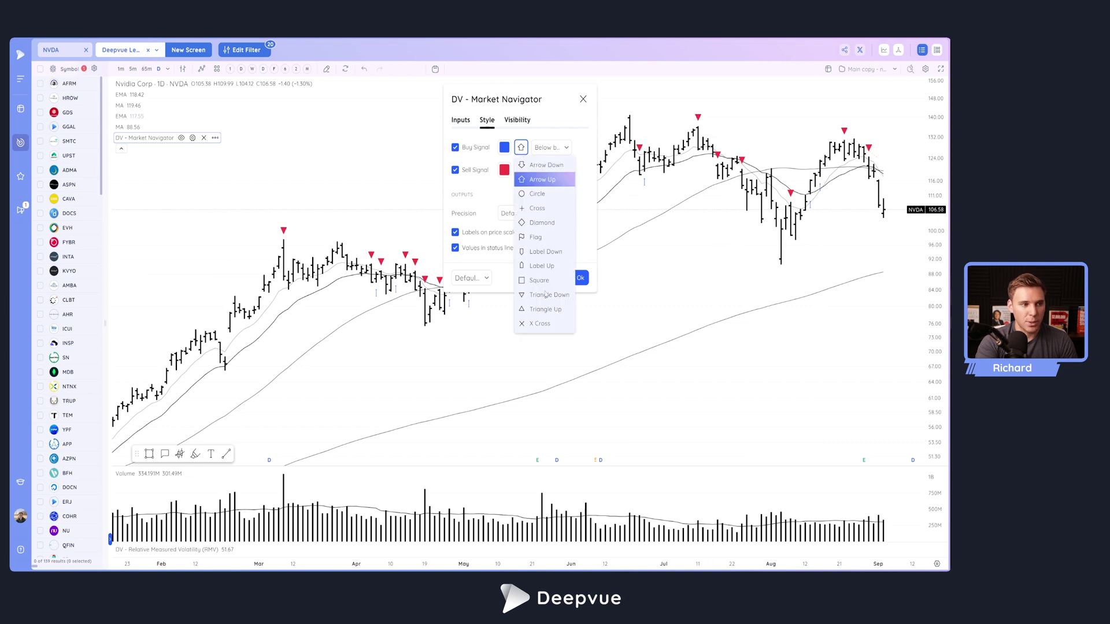
left_click(547, 311)
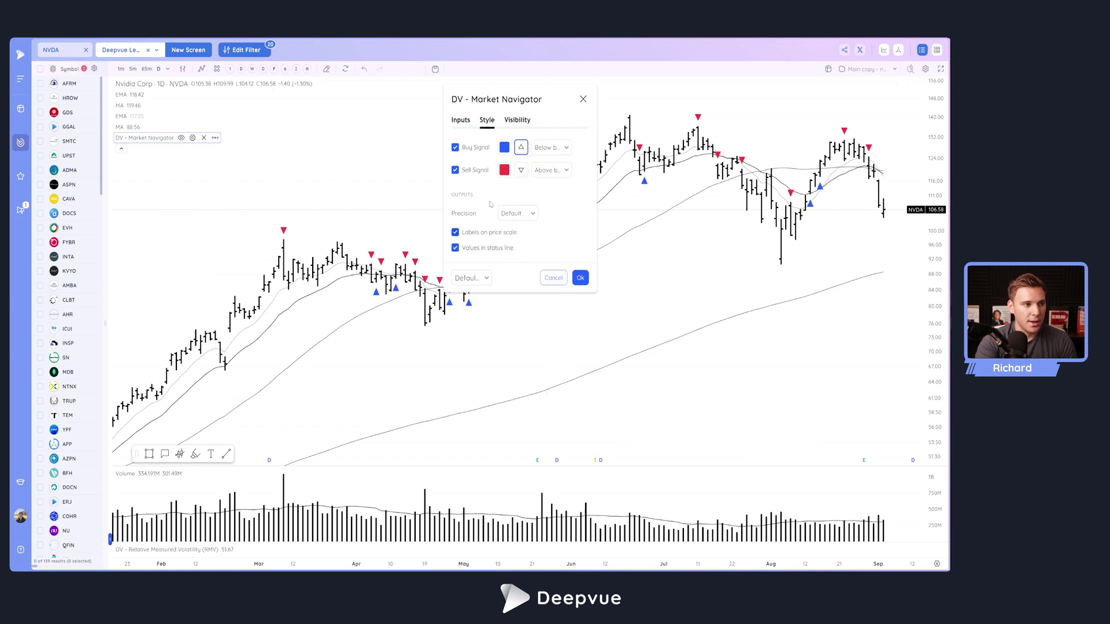
Glance at the visibility settings, then apply the marker changes with Ok.
left_click(513, 122)
left_click(489, 121)
left_click(582, 279)
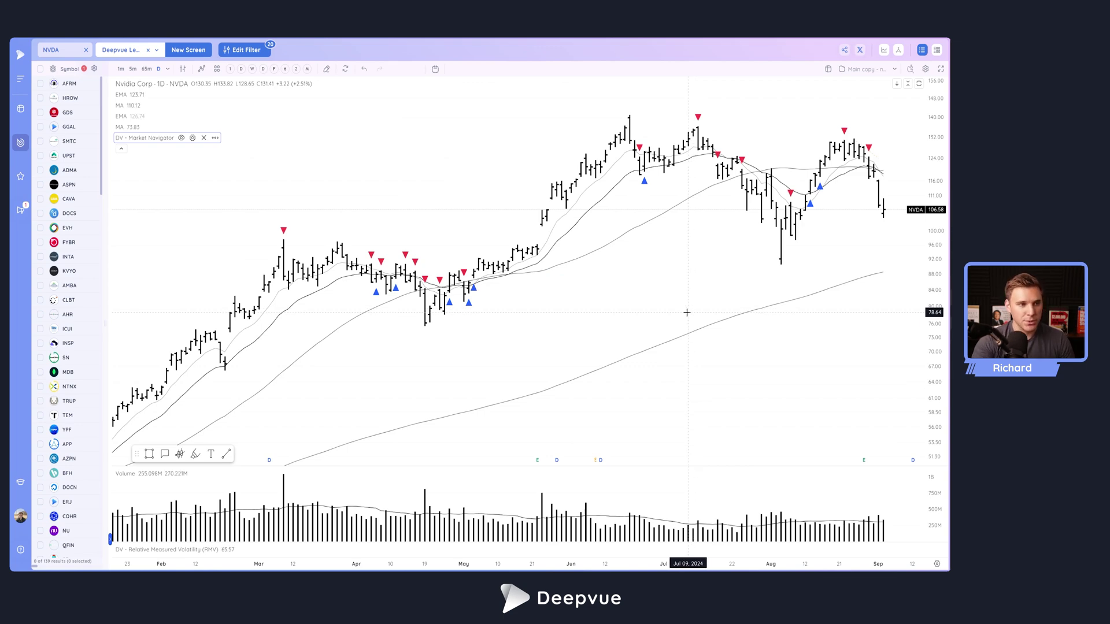
scroll(754, 273, "up", 3)
scroll(754, 273, "up", 2)
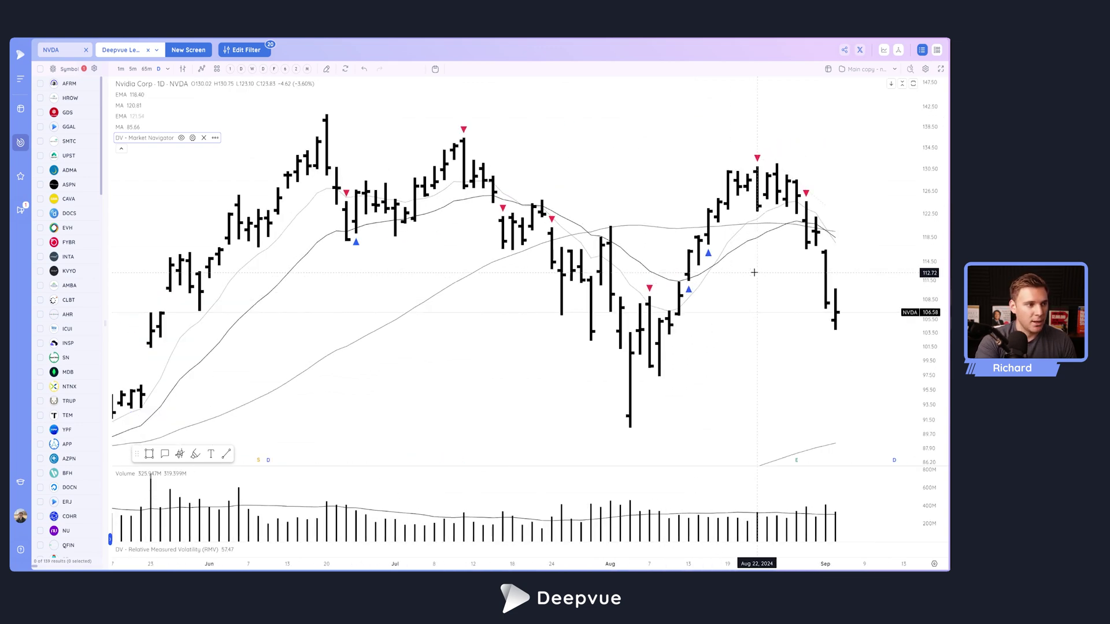
scroll(754, 272, "up", 1)
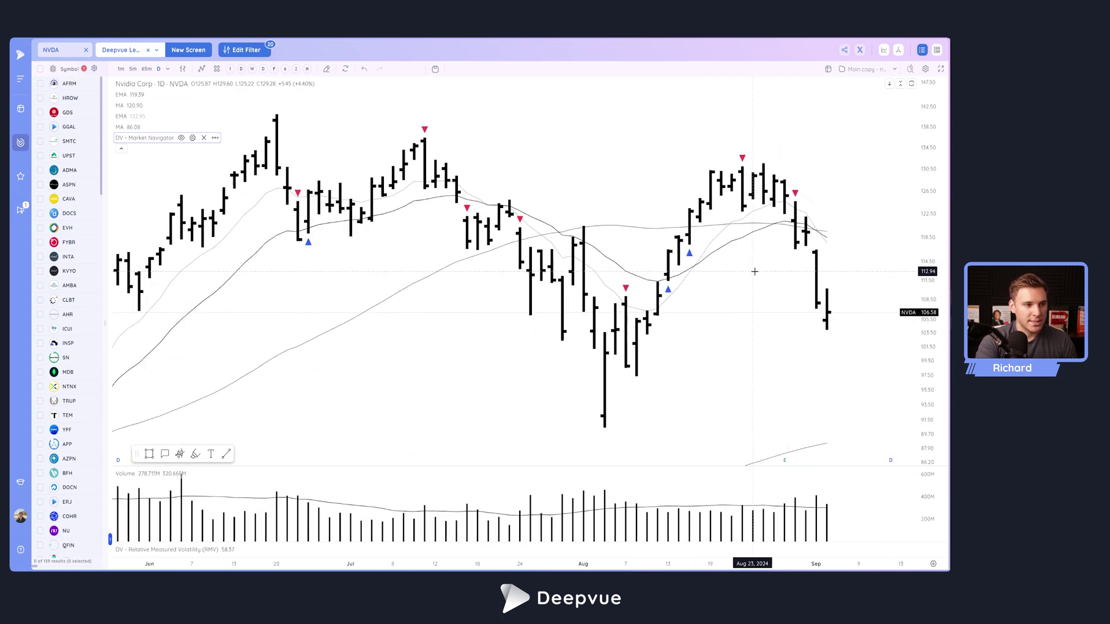
scroll(692, 284, "down", 1)
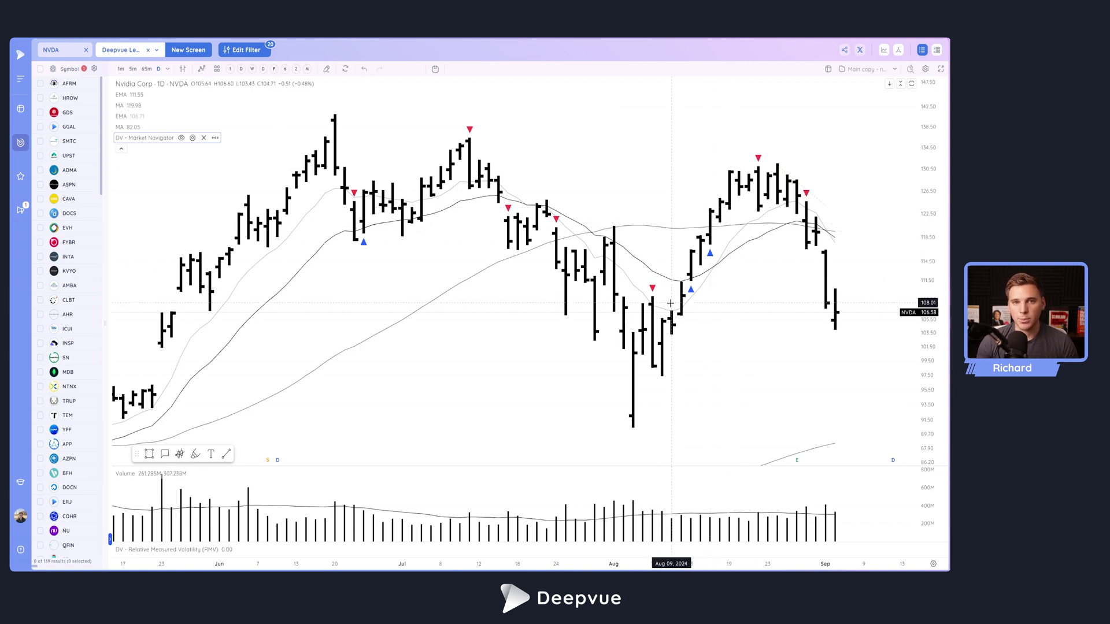
scroll(639, 244, "down", 2)
scroll(640, 243, "down", 2)
scroll(639, 243, "down", 2)
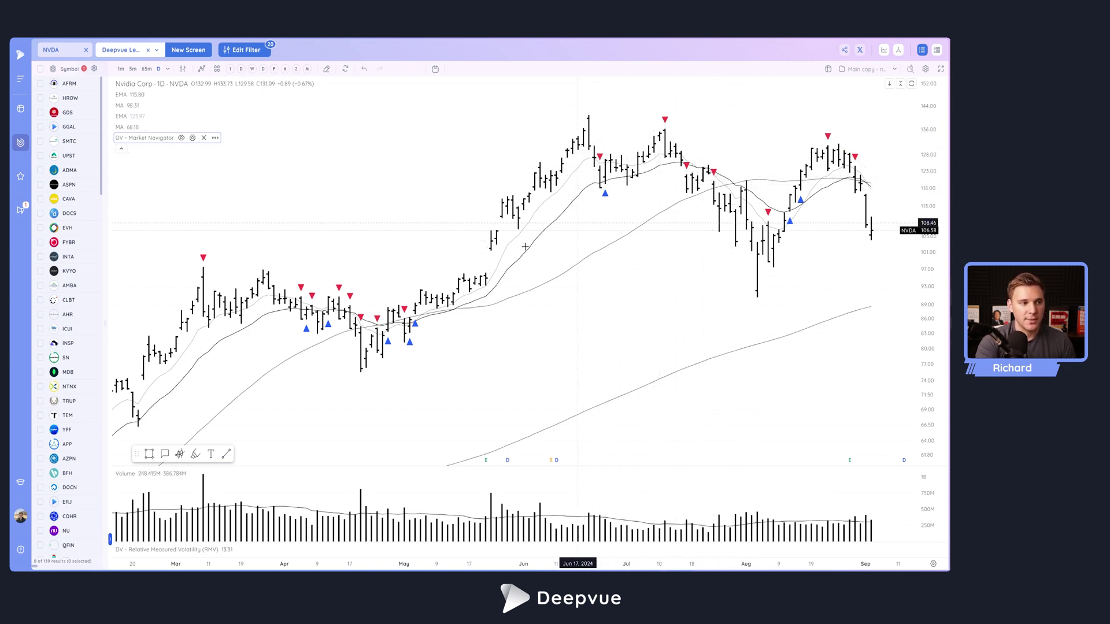
scroll(512, 252, "left", 5)
scroll(427, 318, "left", 5)
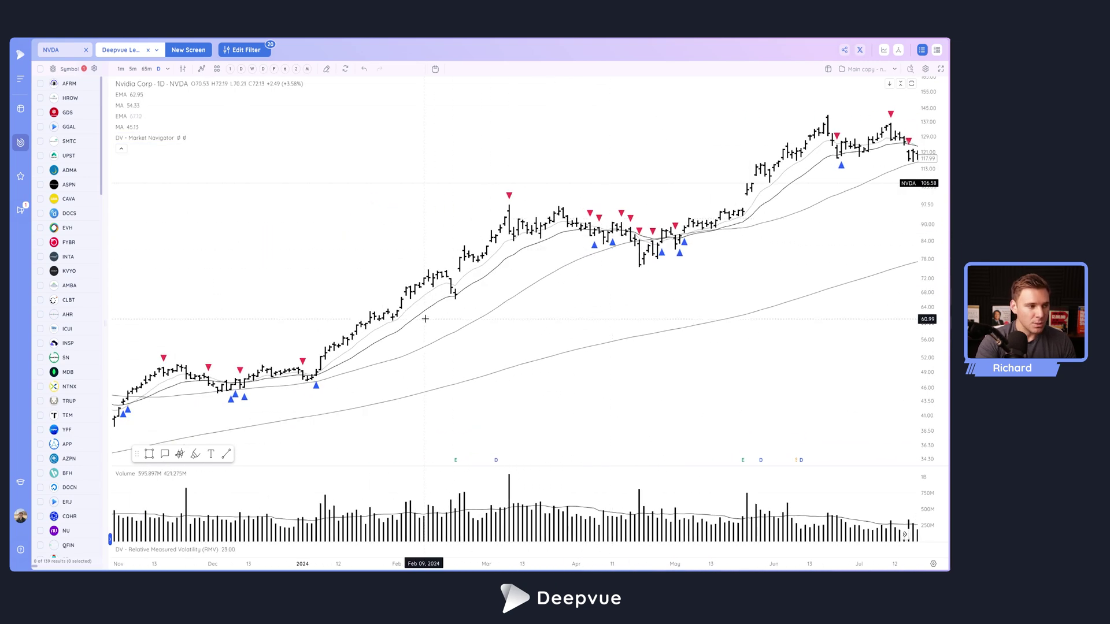
scroll(428, 318, "left", 3)
scroll(488, 289, "left", 2)
scroll(495, 283, "left", 3)
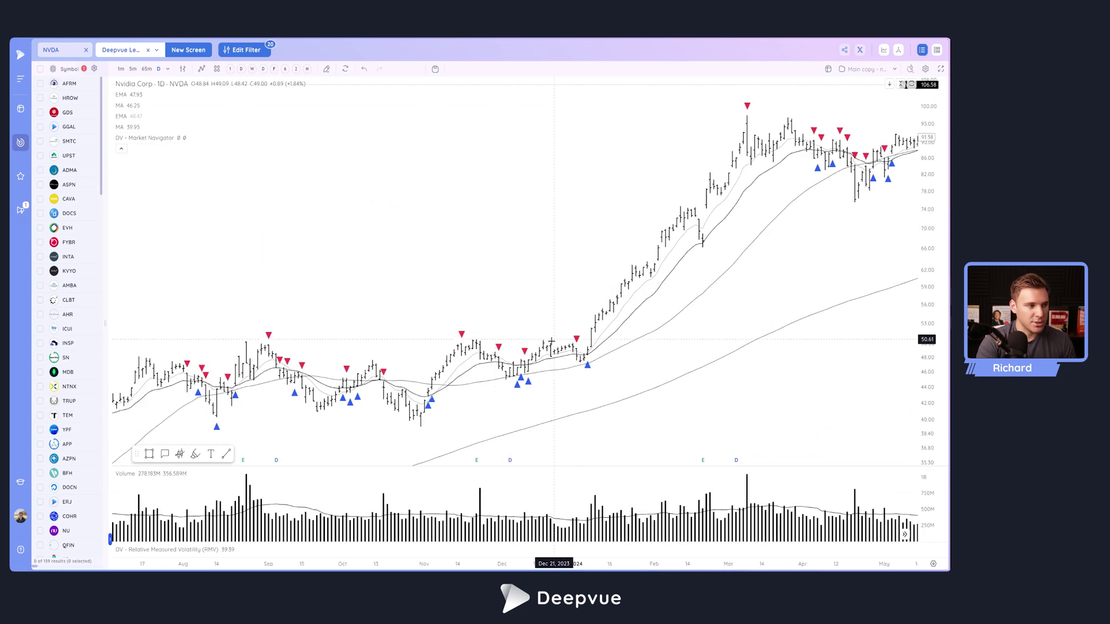
scroll(529, 371, "left", 3)
scroll(527, 377, "down", 2)
scroll(520, 364, "down", 2)
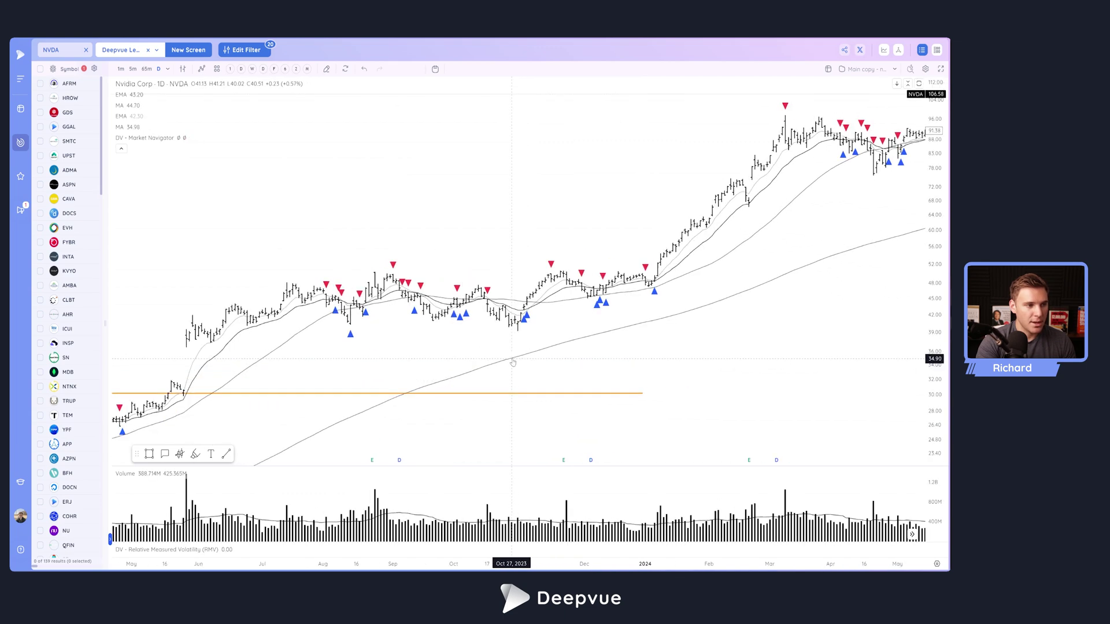
scroll(507, 358, "up", 1)
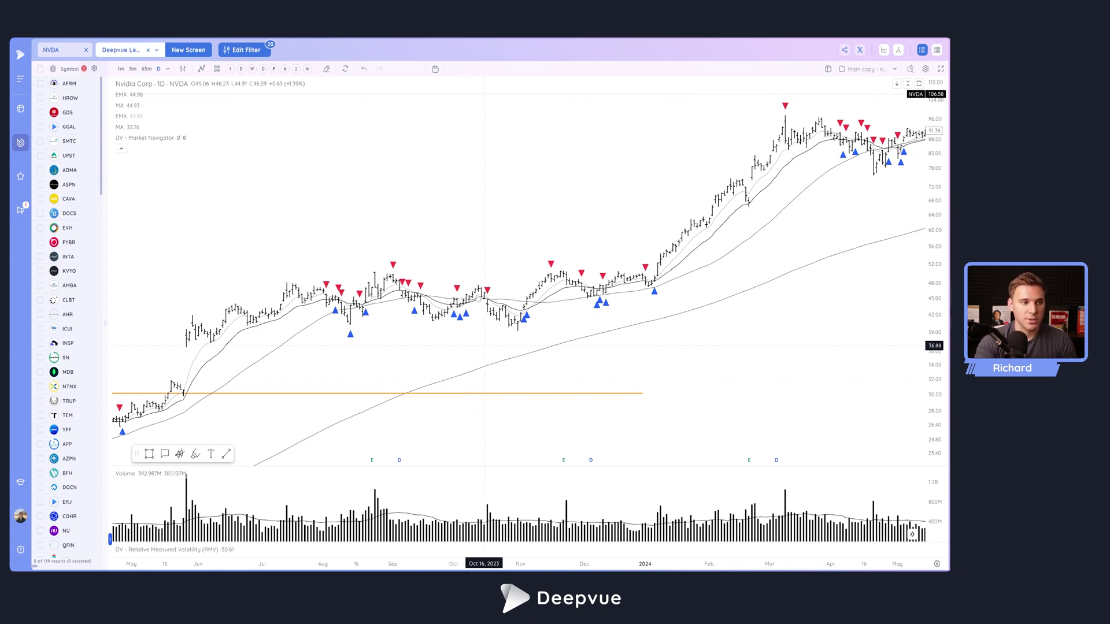
scroll(252, 320, "down", 2)
scroll(260, 313, "up", 1)
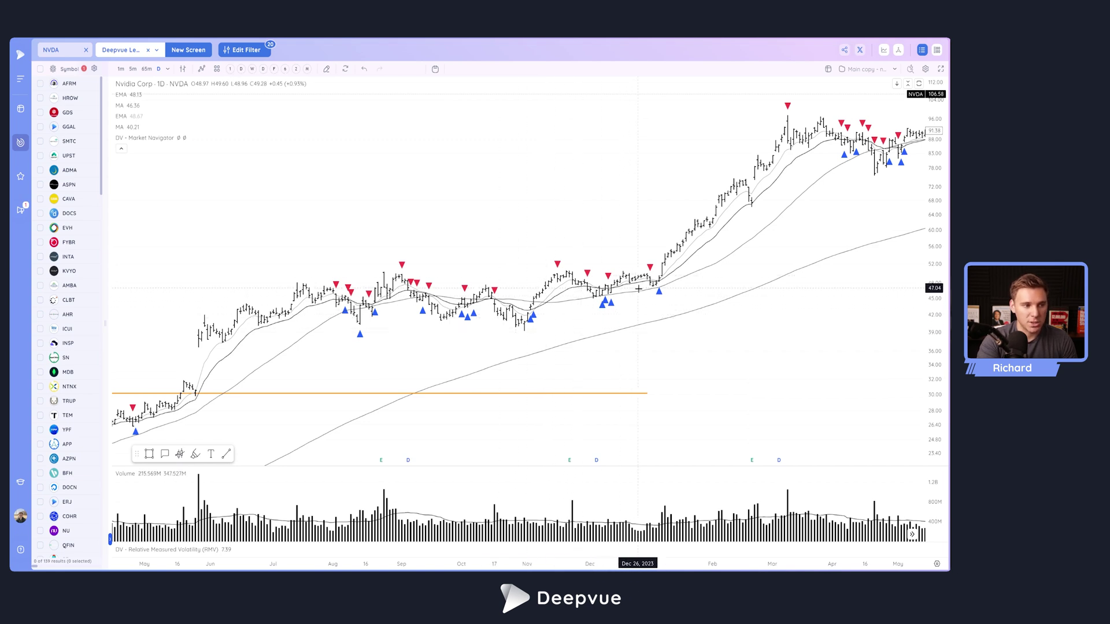
scroll(603, 321, "up", 3)
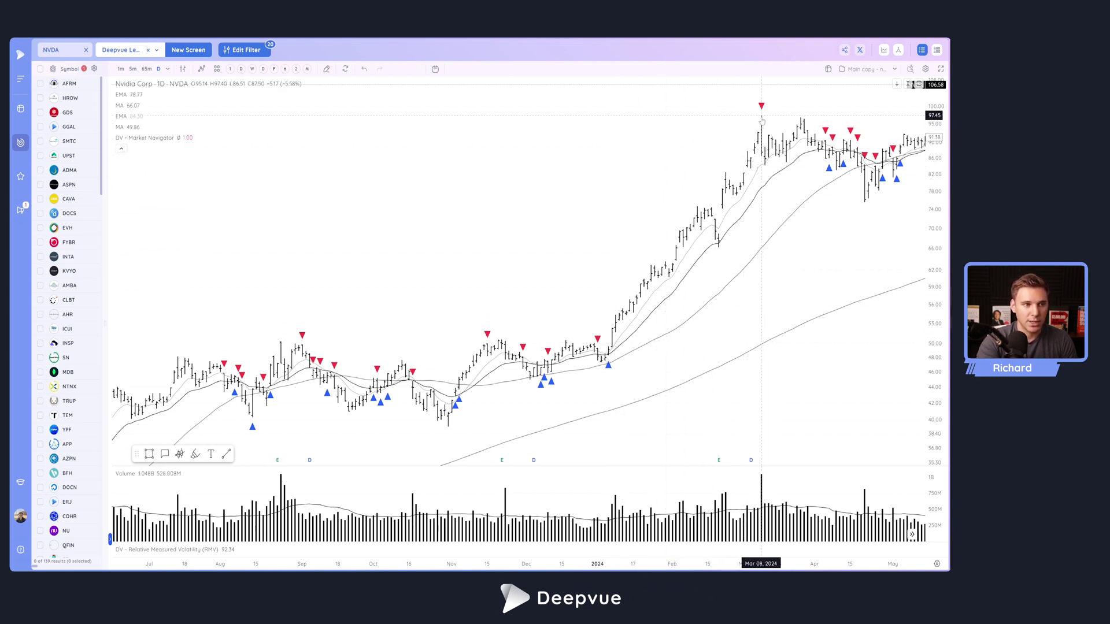
scroll(565, 321, "down", 2)
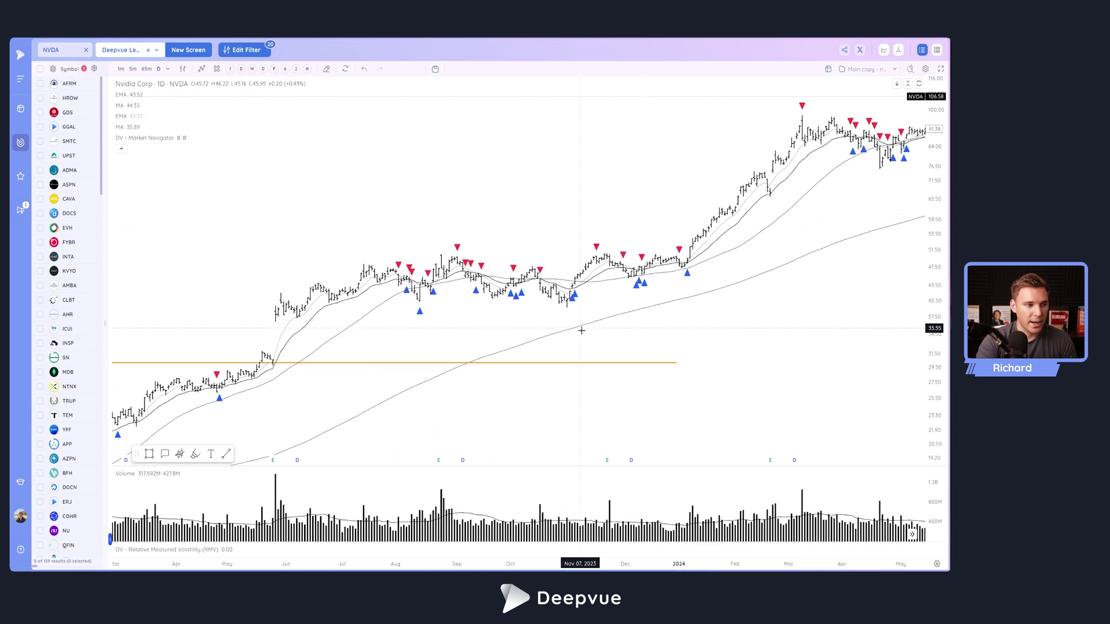
type("cava")
Load the CAVA daily chart, then the PLTR daily chart.
key("Return")
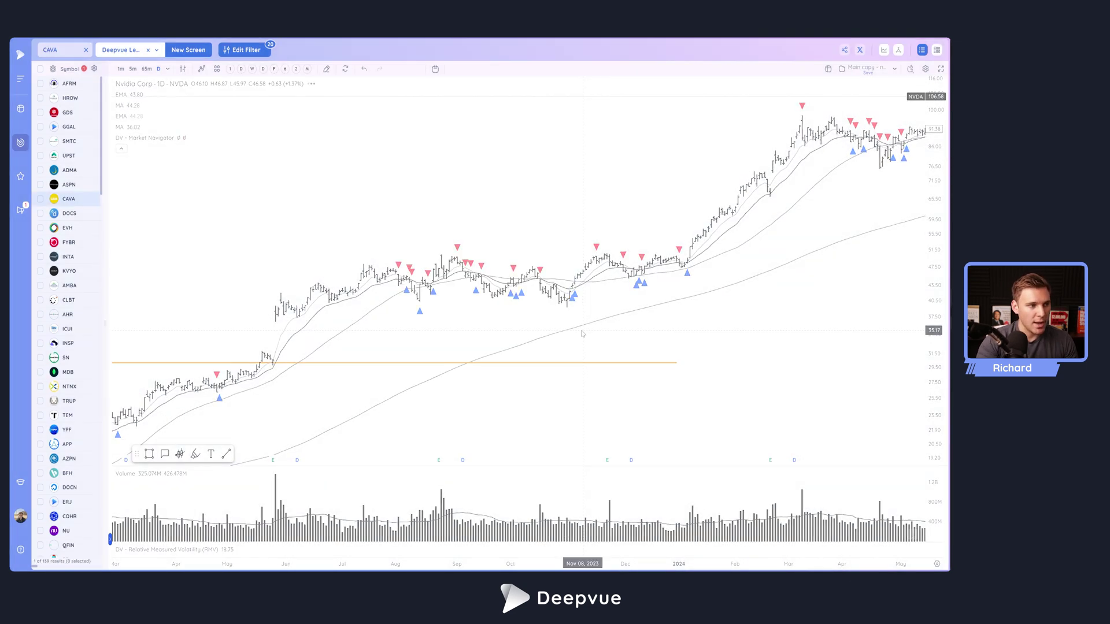
scroll(696, 278, "up", 2)
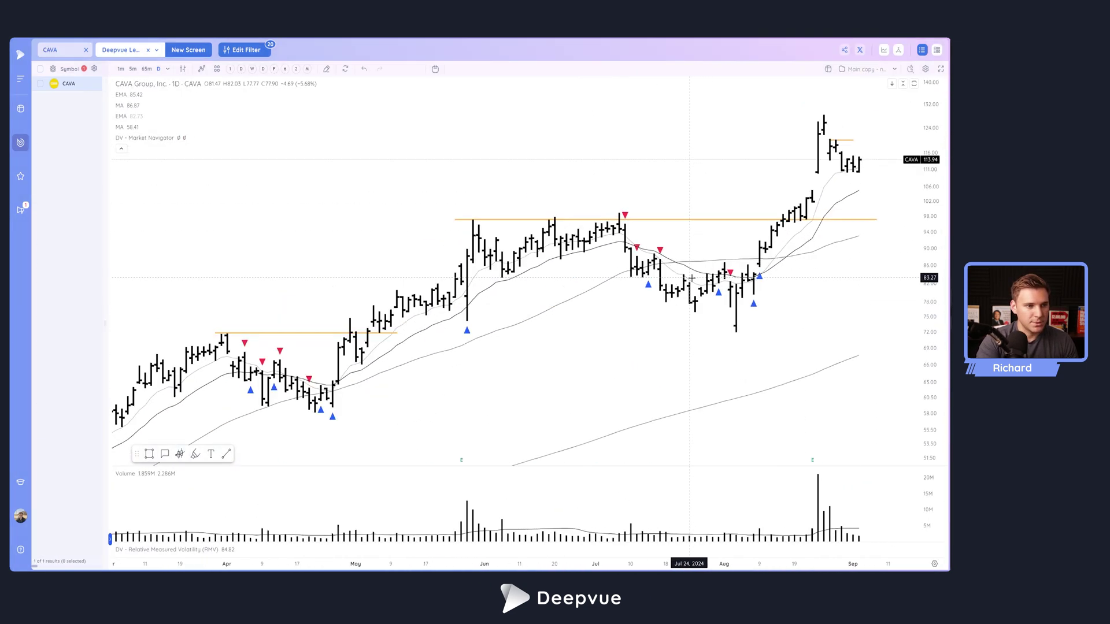
scroll(690, 277, "up", 2)
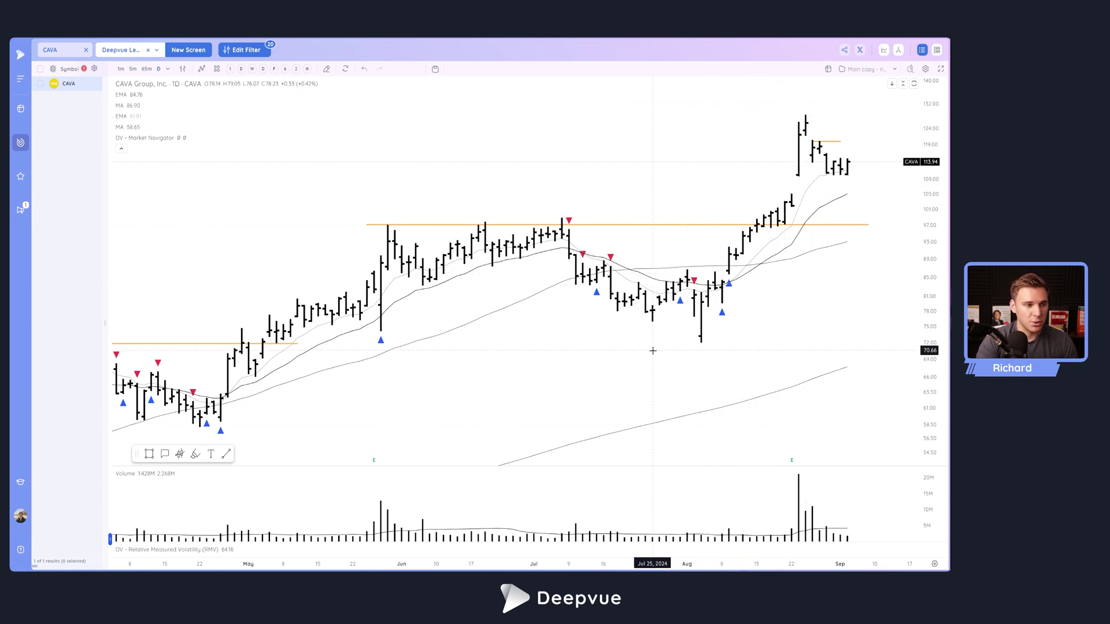
type("pltr")
key("Return")
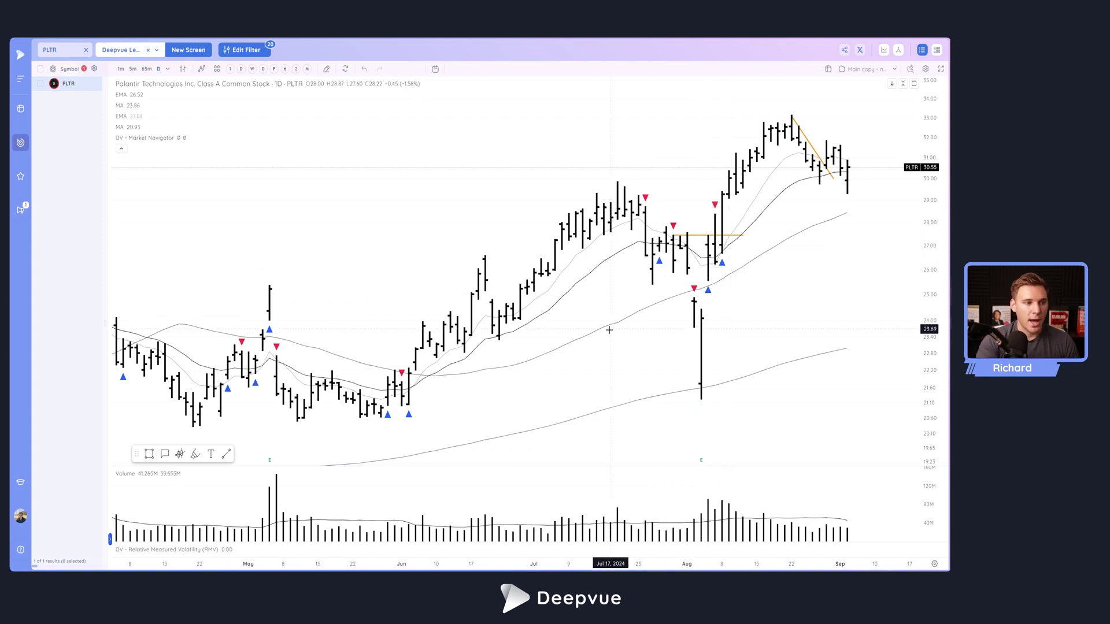
type("qqq")
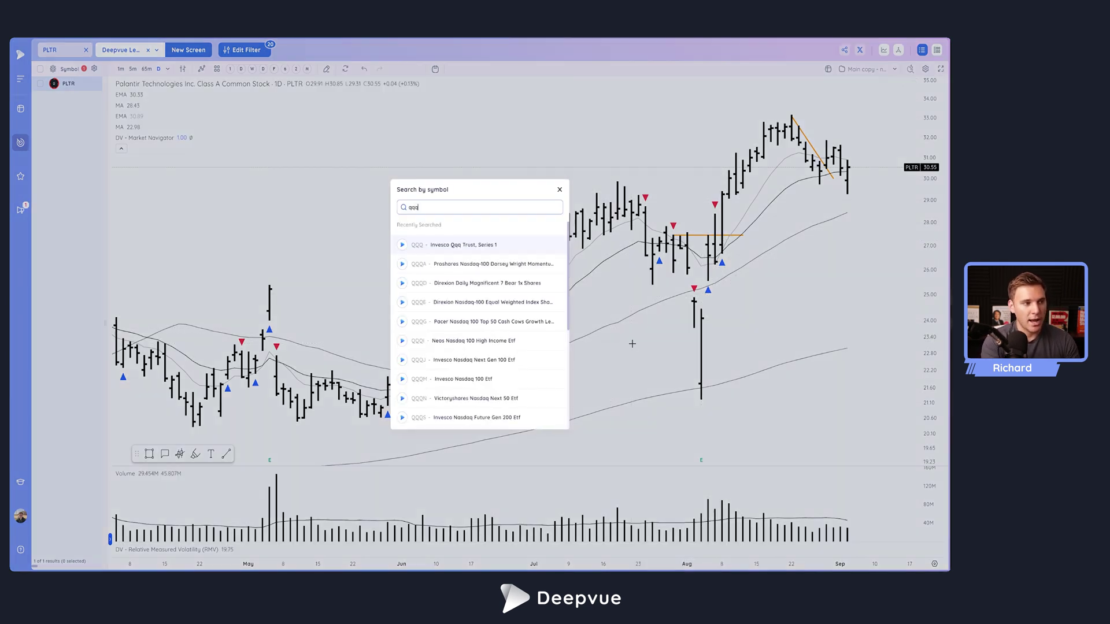
Load the QQQ daily chart with its buy and sell triangles.
key("Return")
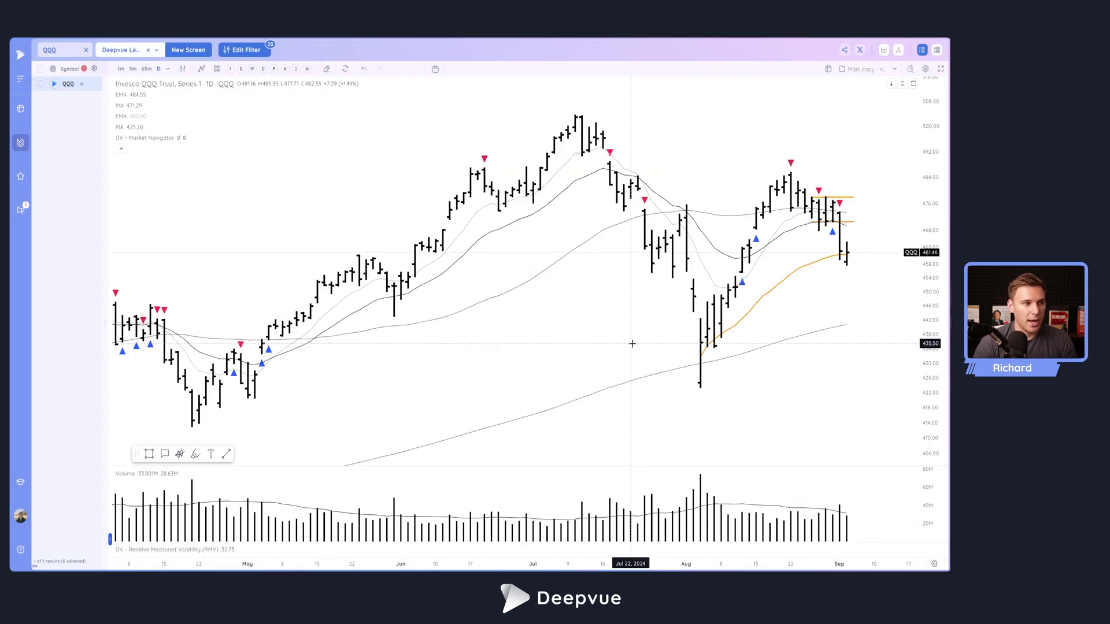
scroll(347, 322, "down", 2)
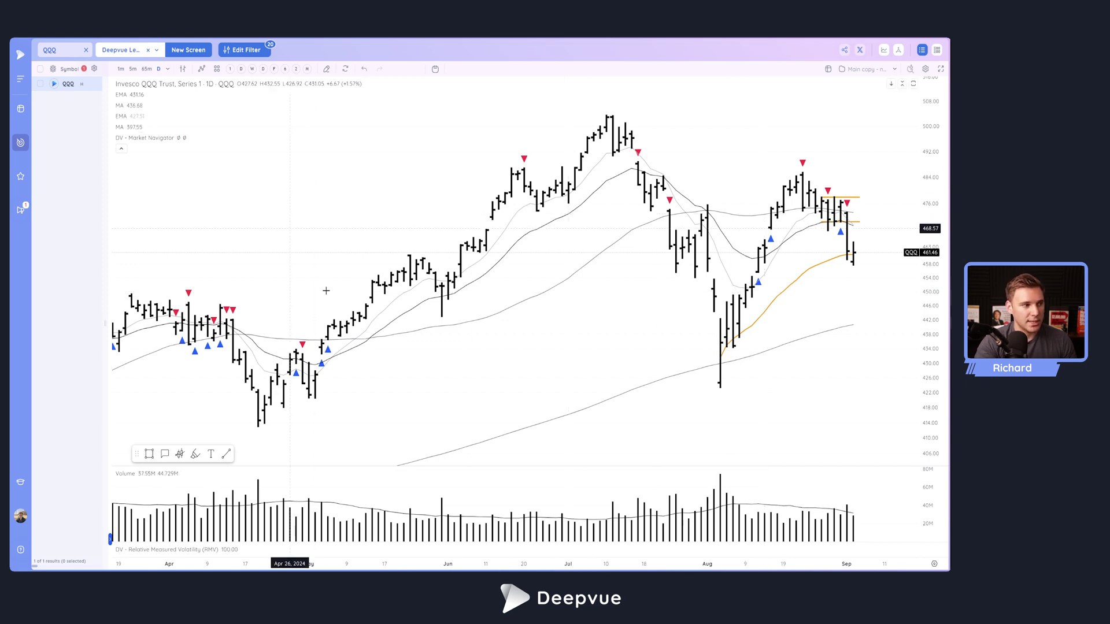
scroll(339, 330, "down", 2)
scroll(343, 331, "down", 2)
scroll(346, 333, "down", 2)
scroll(347, 332, "down", 2)
scroll(343, 335, "down", 2)
scroll(202, 390, "down", 2)
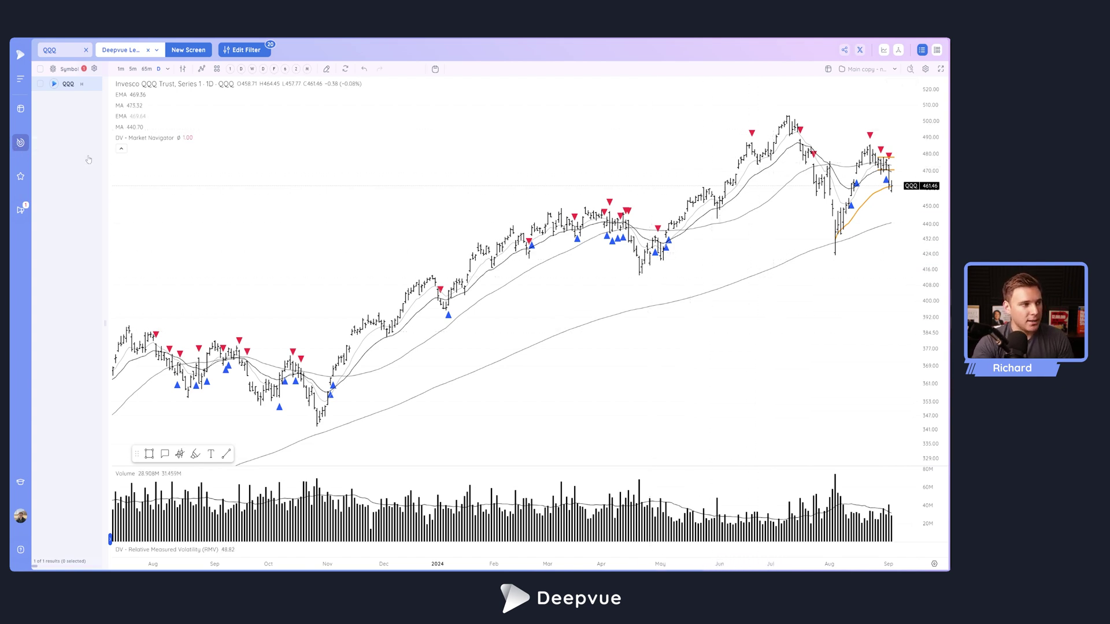
Show the Market Navigator Inputs, check the Signal Options choices and keep Individual Signals.
mouse_move(153, 138)
left_click(193, 139)
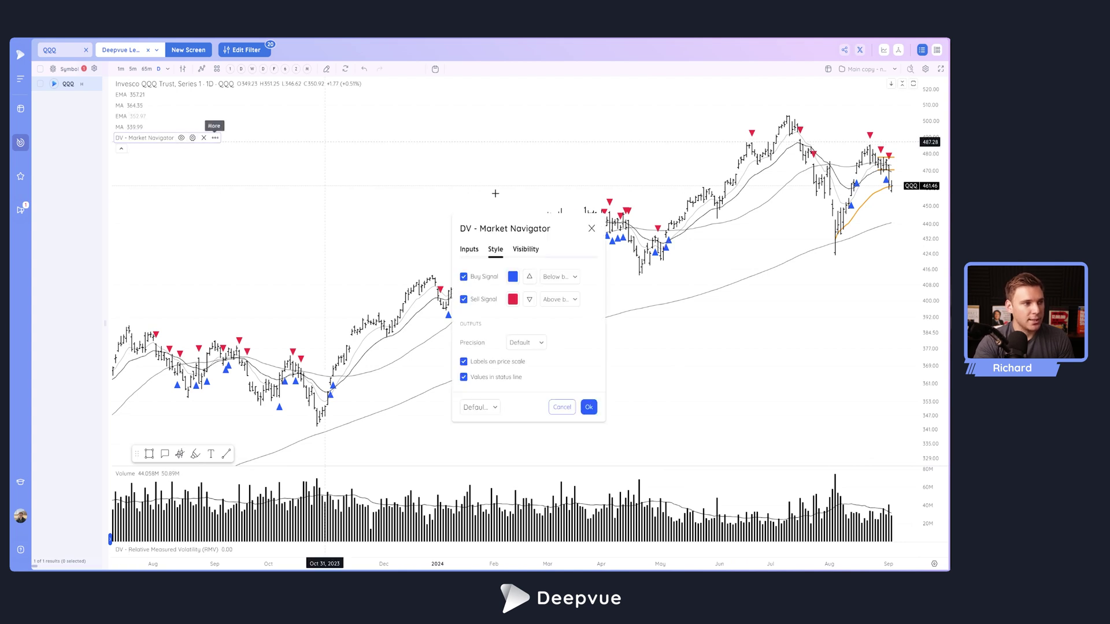
left_click(473, 251)
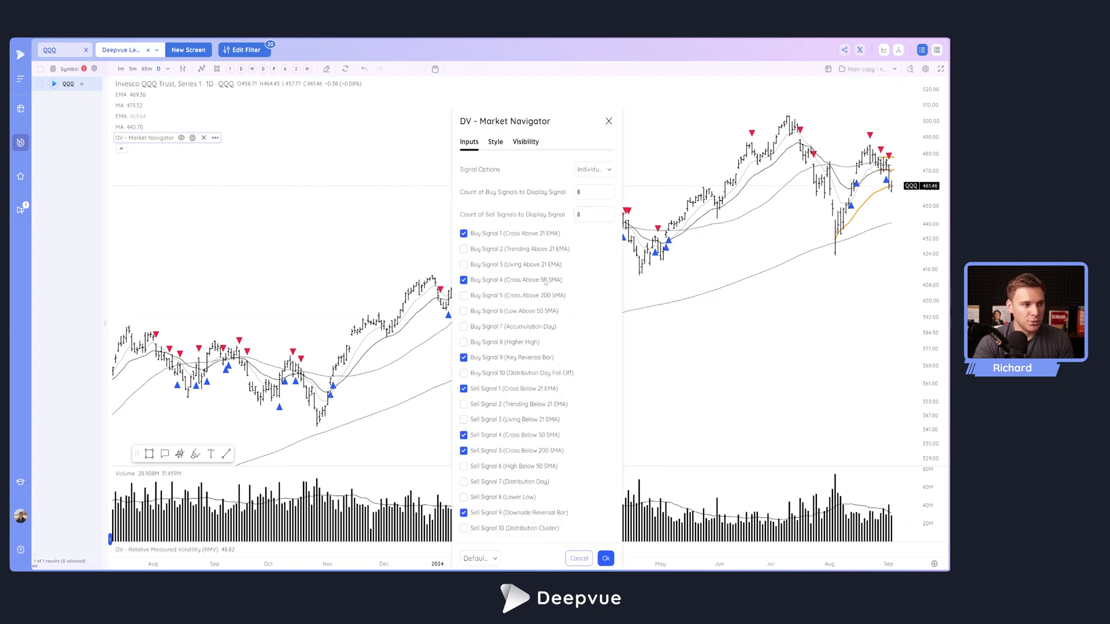
left_click(595, 174)
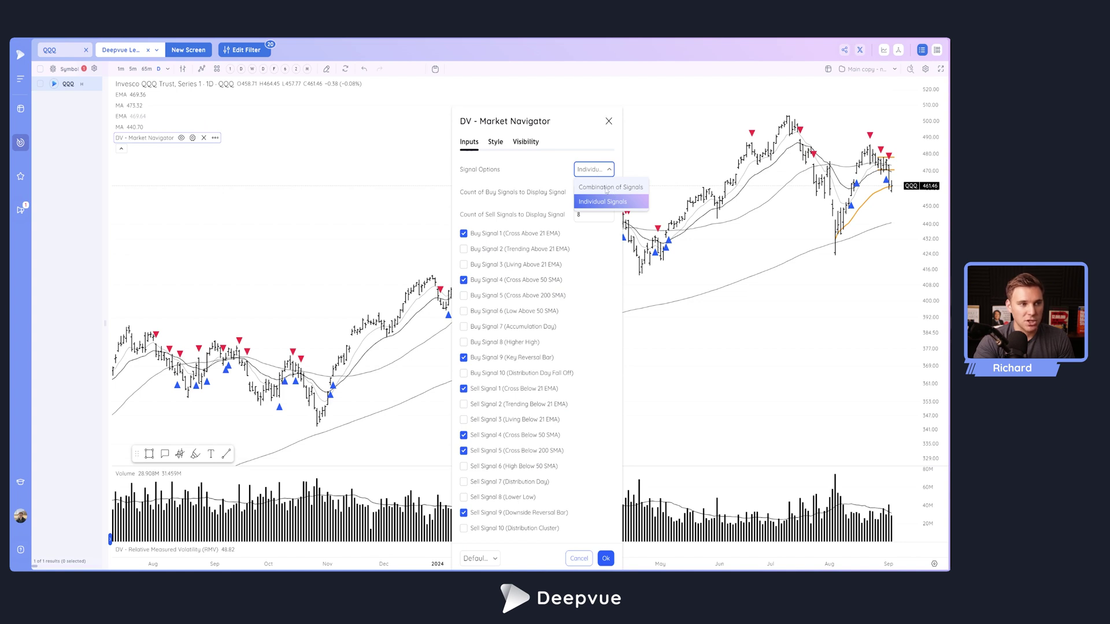
left_click(572, 263)
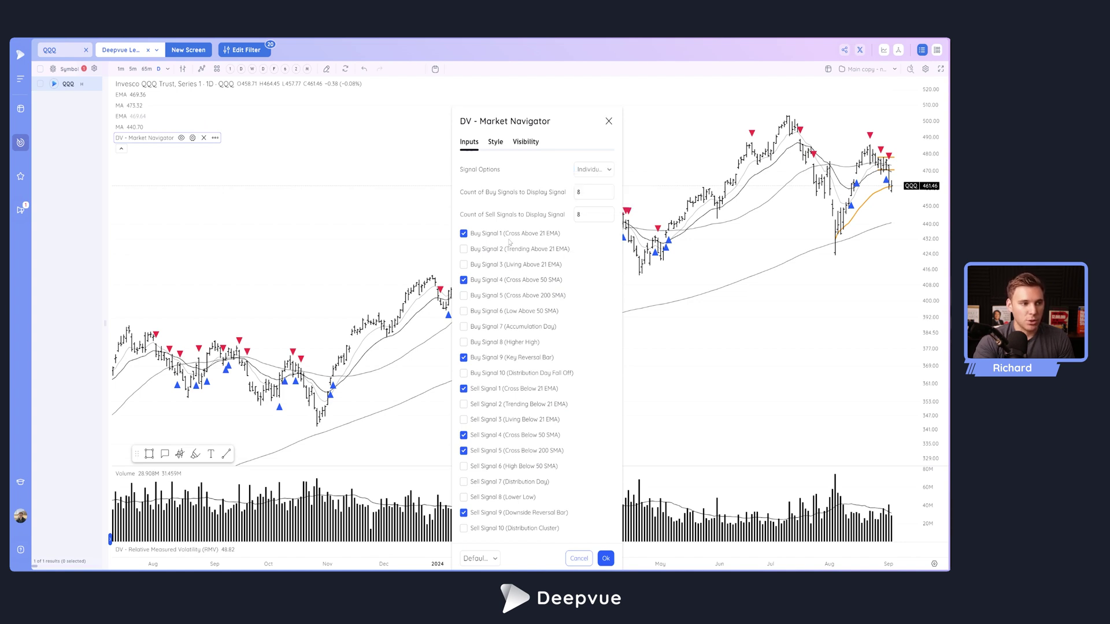